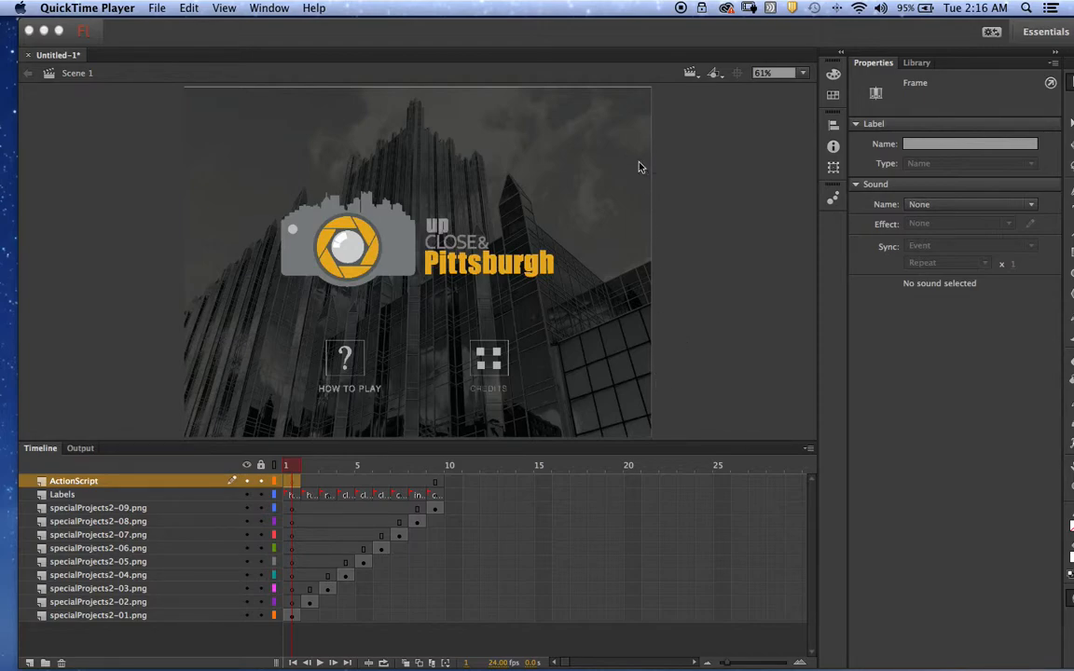
- Switch to Flash and fit its window fully onto the screen
{"action": "left_click", "coordinate": [664, 120]}
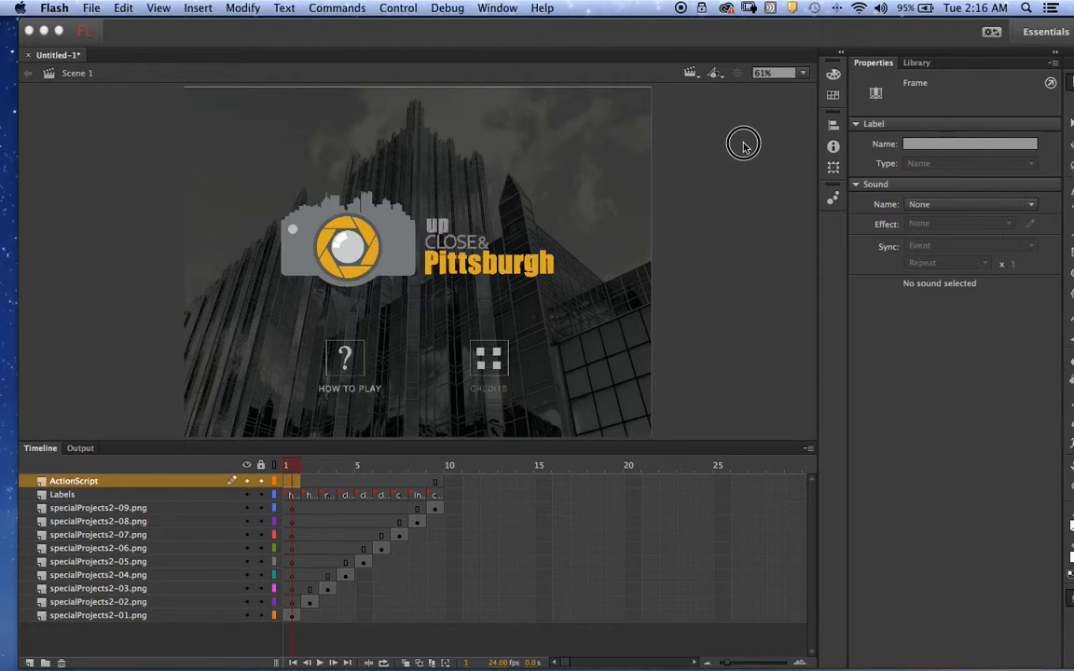
{"action": "double_click", "coordinate": [542, 36]}
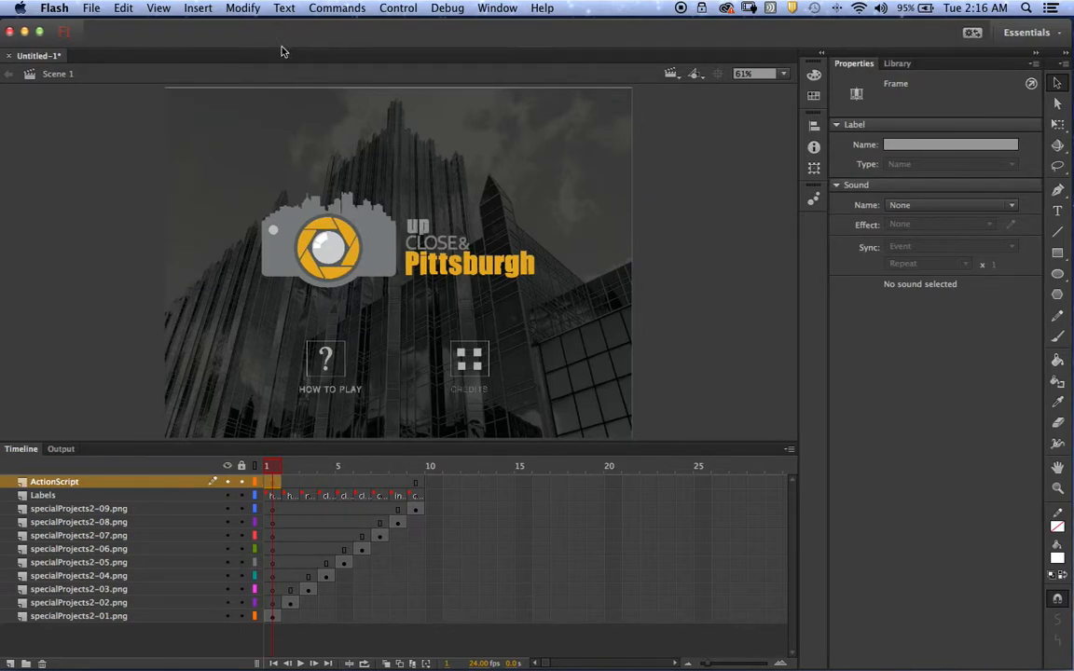
{"action": "left_click", "coordinate": [199, 8]}
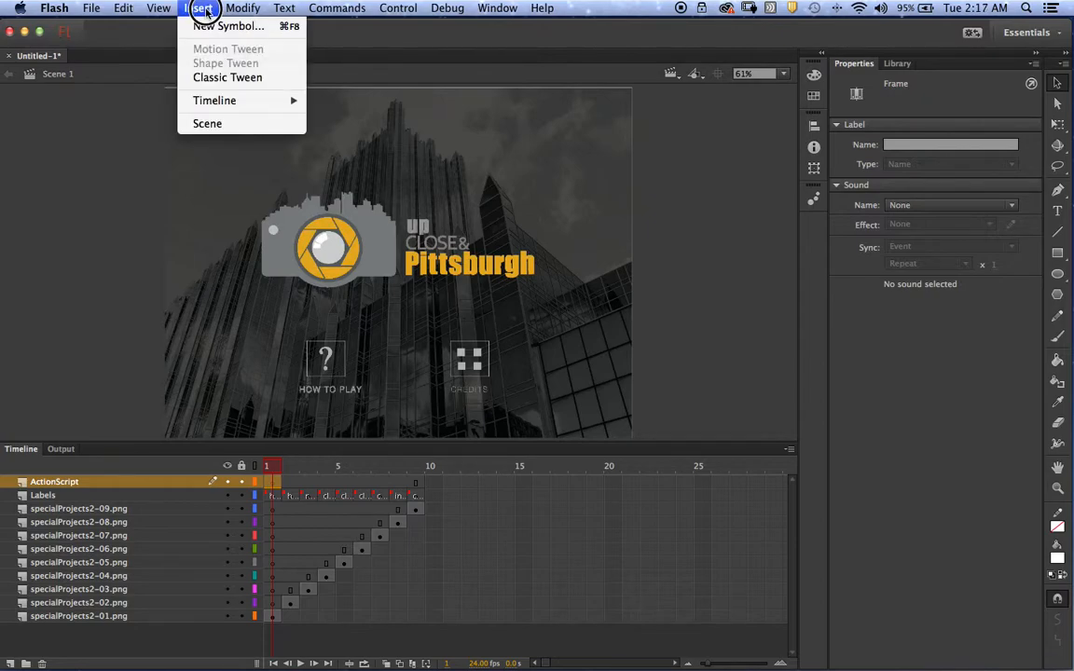
{"action": "left_click", "coordinate": [222, 26]}
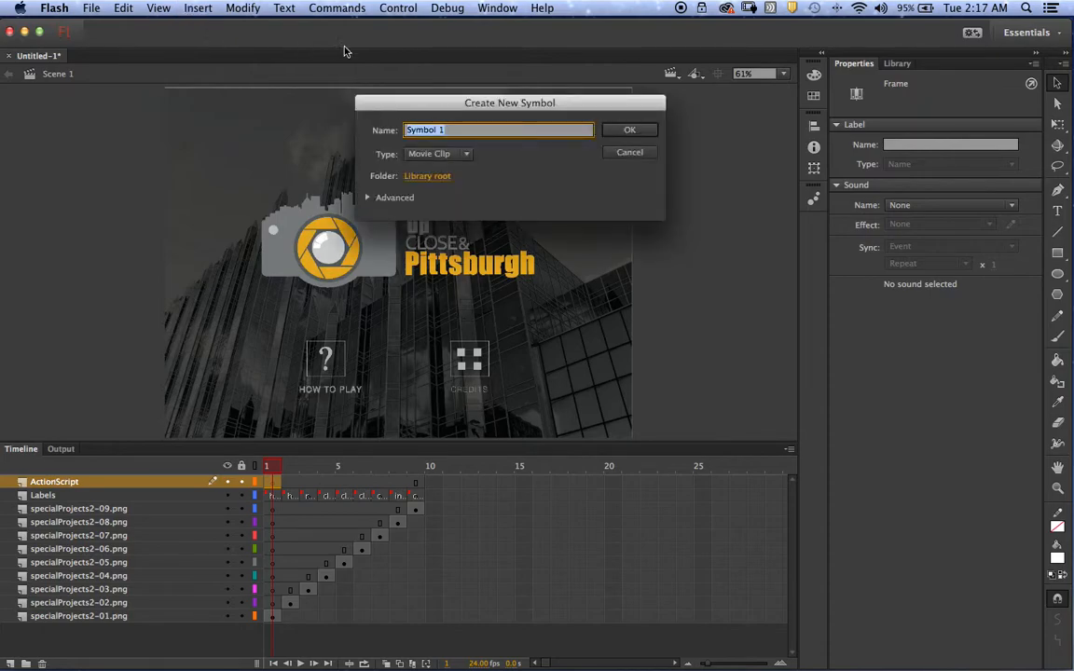
{"action": "left_click", "coordinate": [439, 154]}
{"action": "left_click", "coordinate": [442, 191]}
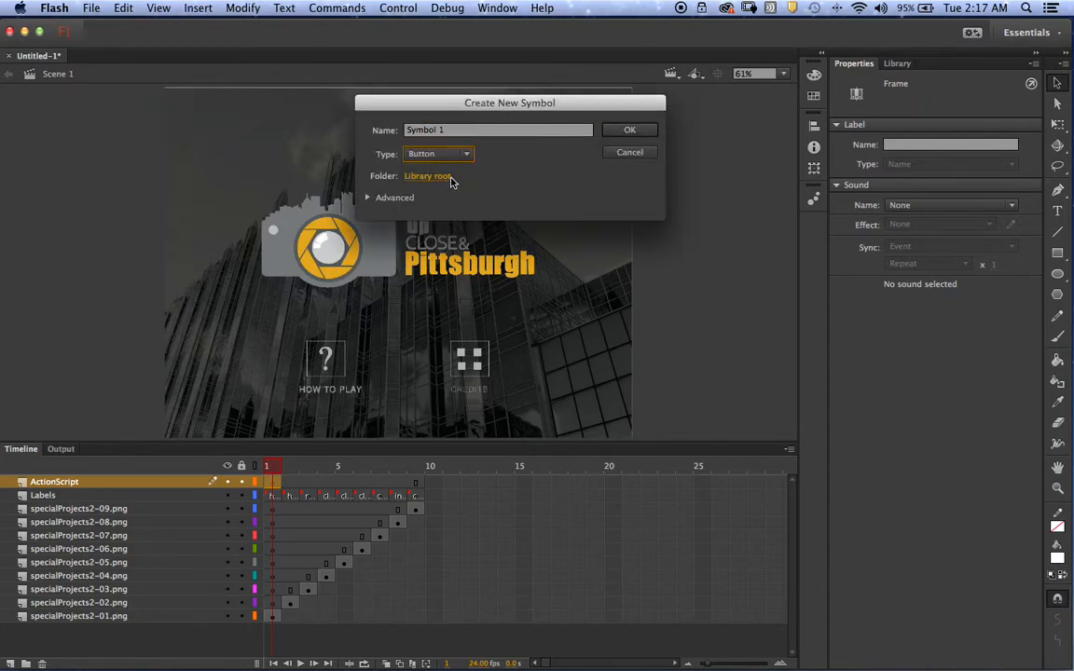
{"action": "left_click_drag", "start_coordinate": [459, 131], "coordinate": [381, 136]}
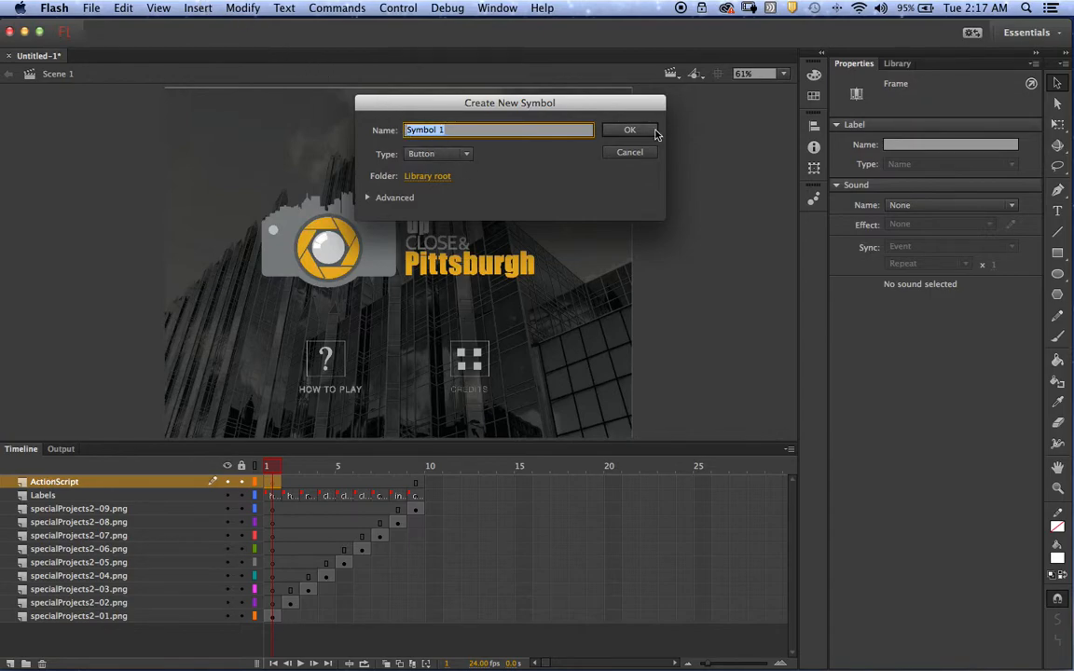
{"action": "left_click", "coordinate": [629, 152]}
- Create a new Button symbol named "invisible" in the library root
{"action": "left_click", "coordinate": [198, 8]}
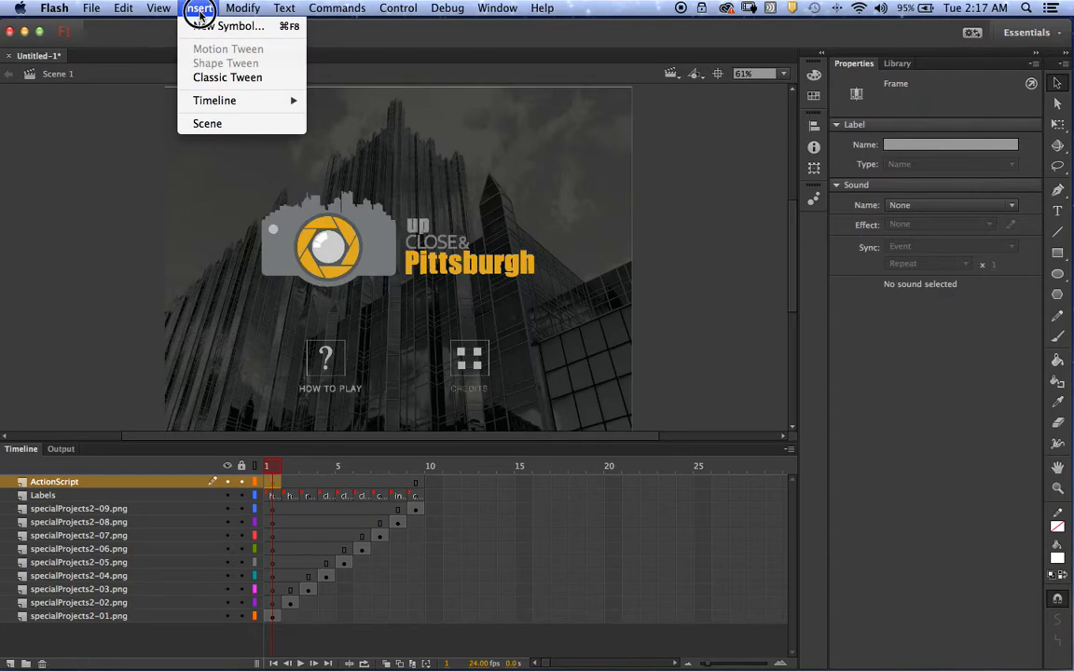
{"action": "left_click", "coordinate": [207, 26]}
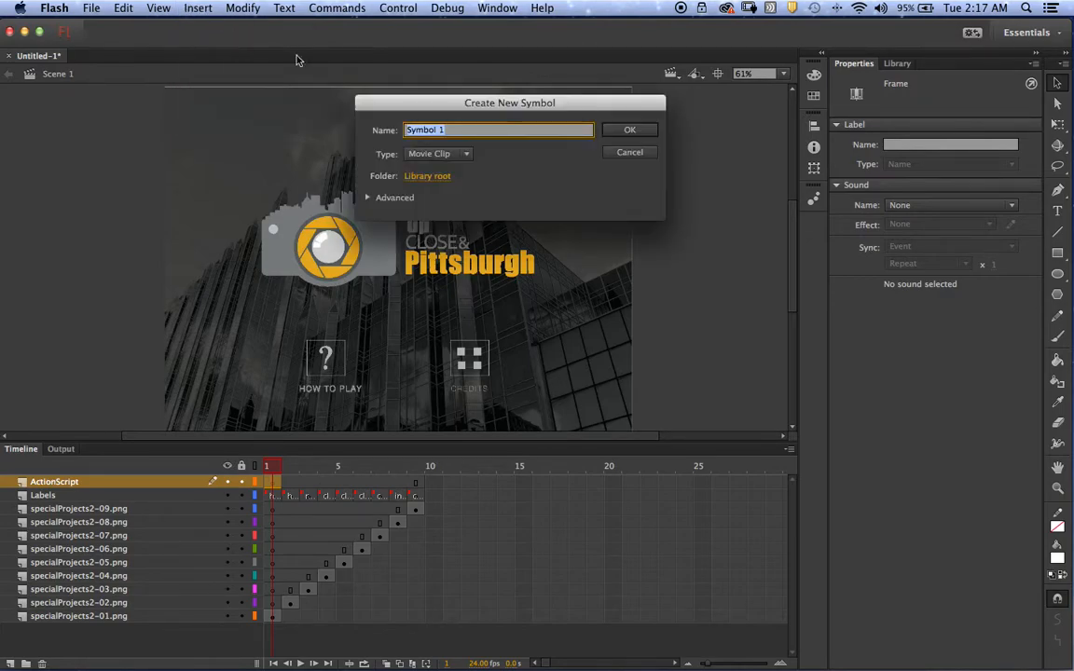
{"action": "left_click", "coordinate": [451, 157]}
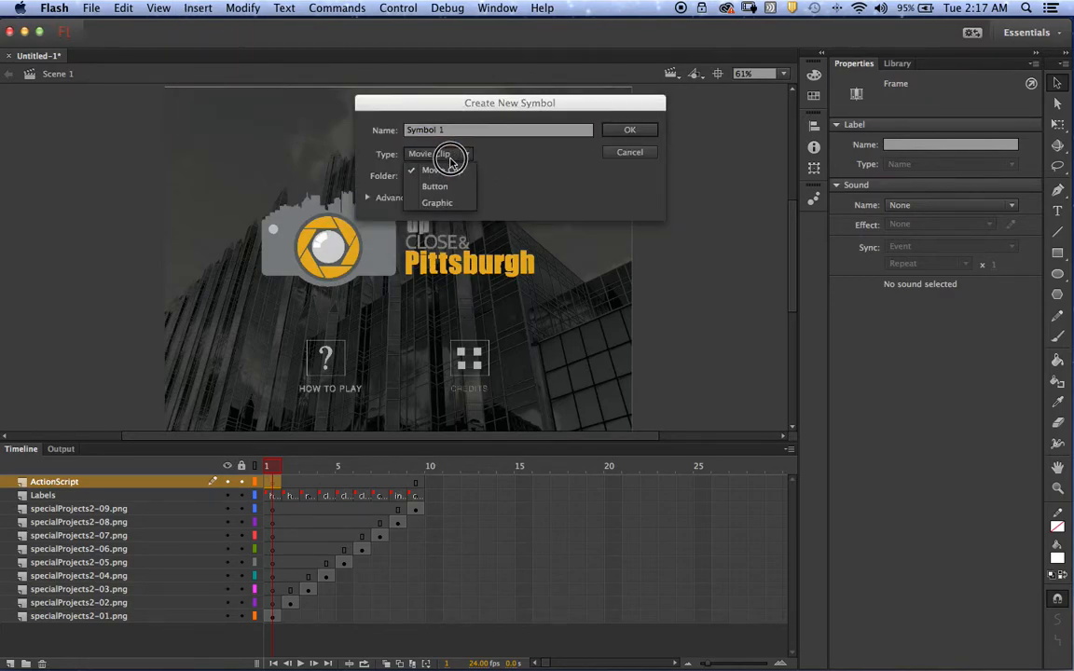
{"action": "left_click", "coordinate": [455, 189]}
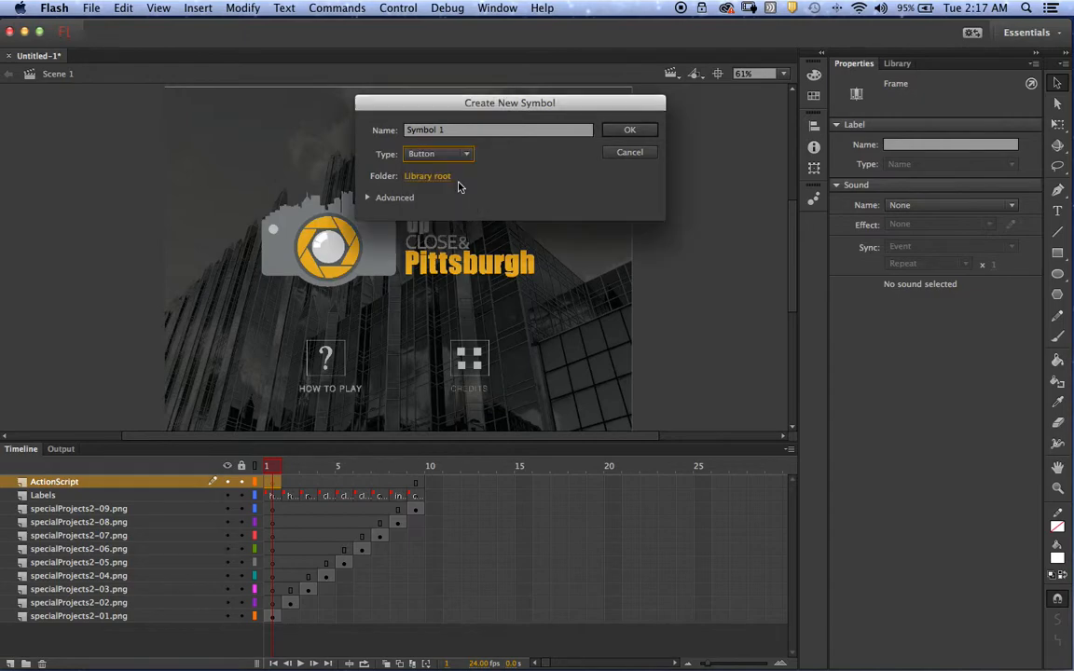
{"action": "left_click", "coordinate": [455, 131]}
{"action": "type", "text": "in"}
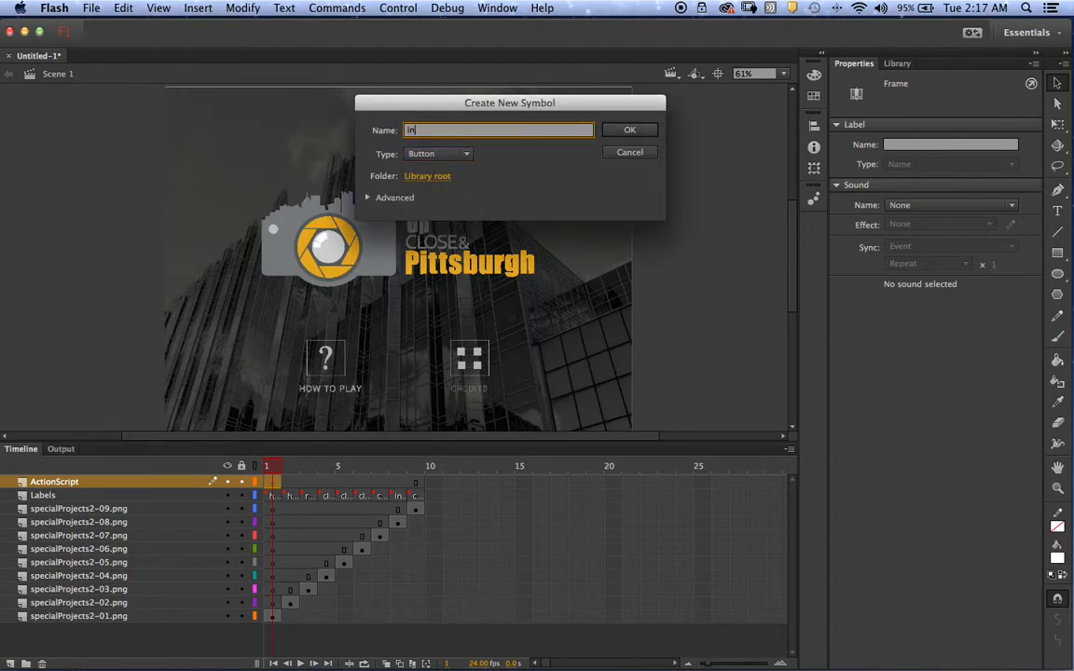
{"action": "type", "text": "visible"}
{"action": "left_click", "coordinate": [635, 136]}
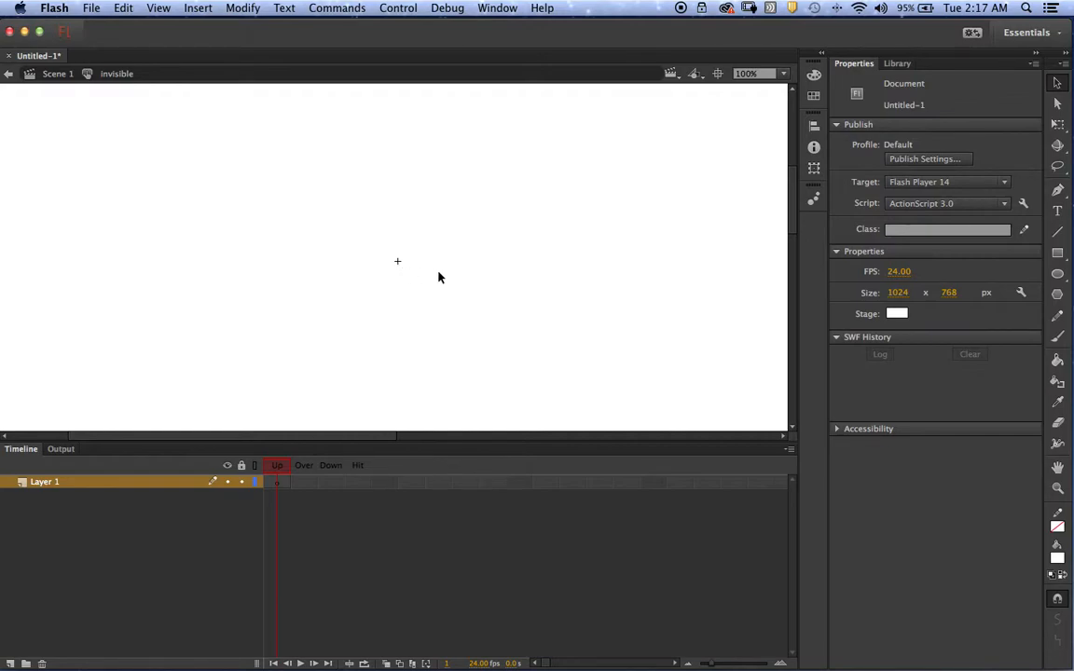
- Draw a bright green square without stroke, about 142 px wide and high, in the Up state near the registration point
{"action": "key", "text": "r"}
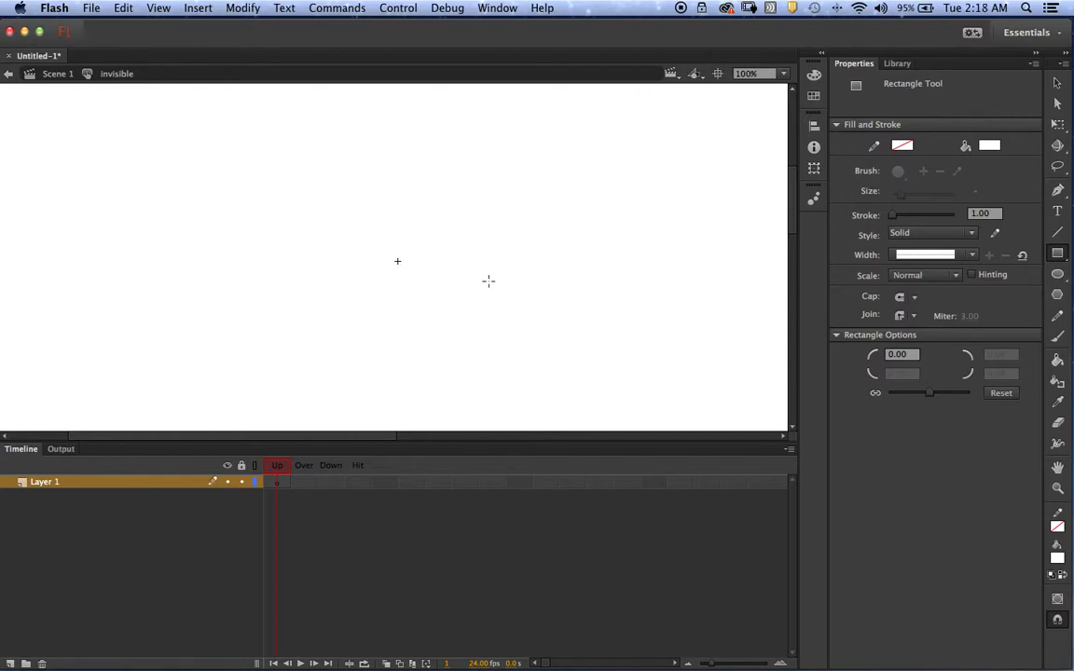
{"action": "left_click", "coordinate": [990, 145]}
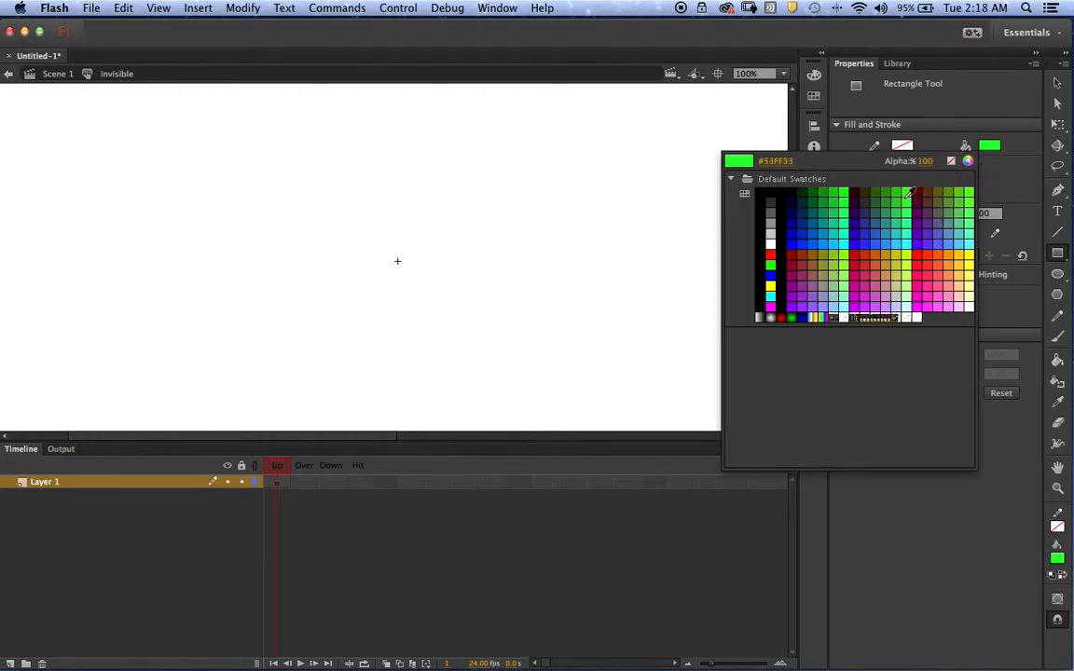
{"action": "left_click", "coordinate": [902, 192]}
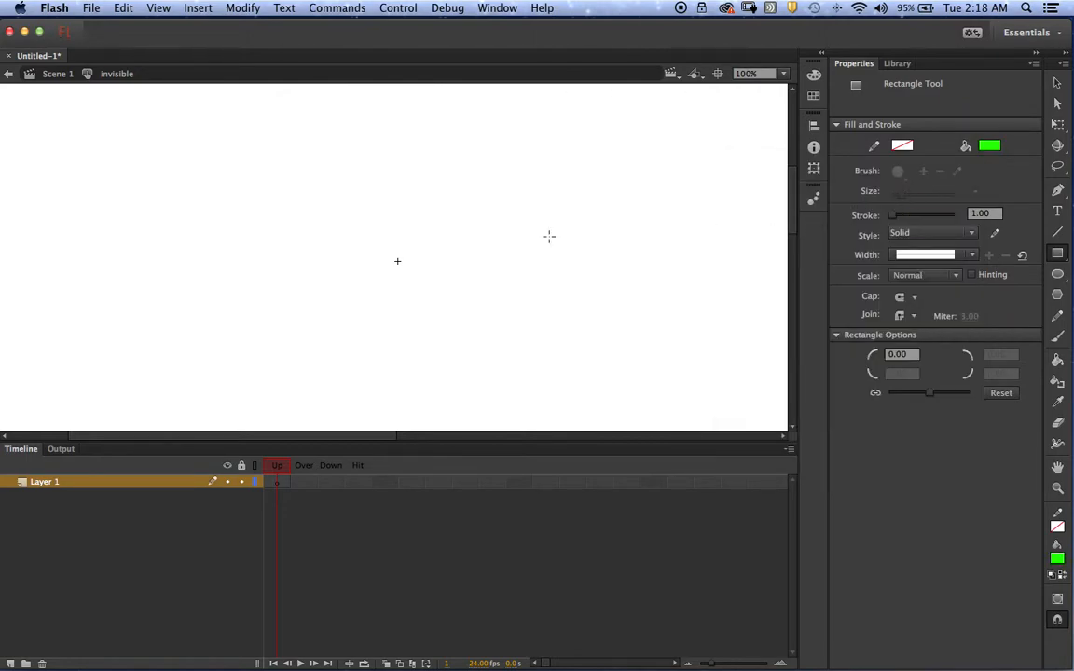
{"action": "mouse_move", "coordinate": [400, 266]}
{"action": "left_mouse_down"}
{"action": "mouse_move", "coordinate": [505, 358]}
{"action": "mouse_move", "coordinate": [505, 372]}
{"action": "left_mouse_up"}
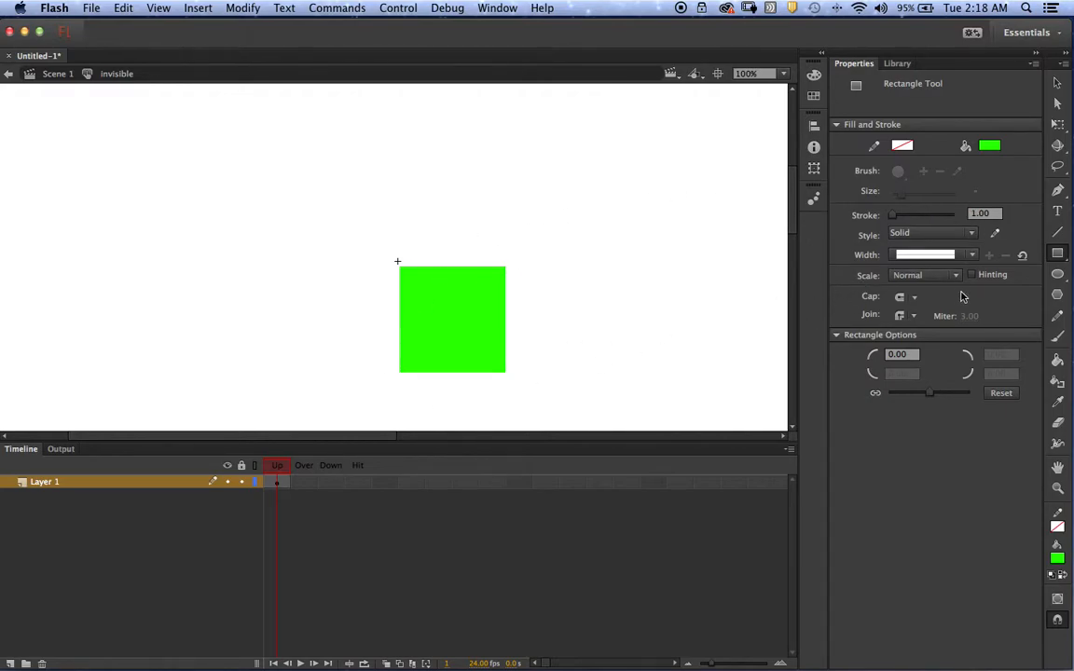
- Set the green square's position to X 0 and Y 0 so its corner meets the registration point
{"action": "left_click", "coordinate": [1058, 83]}
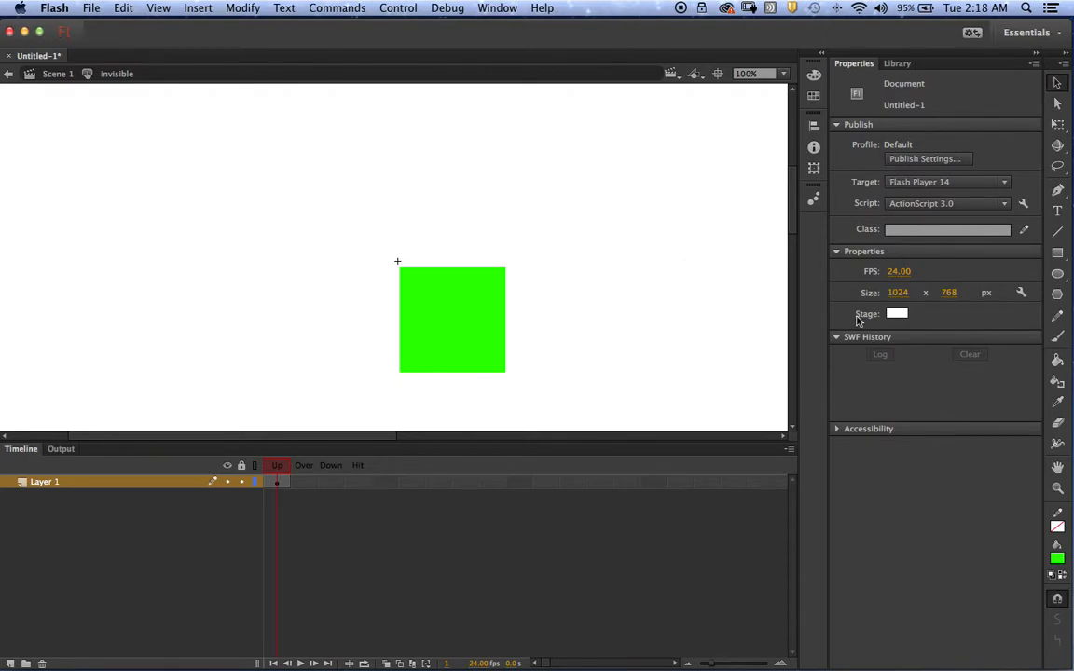
{"action": "left_click", "coordinate": [476, 320]}
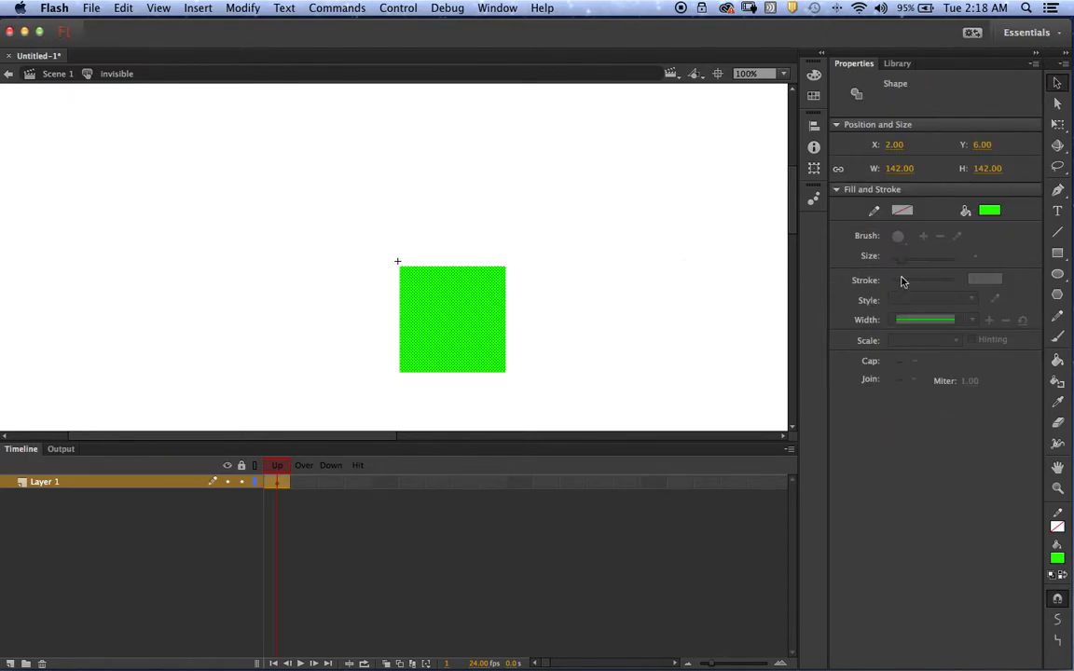
{"action": "left_click", "coordinate": [912, 147]}
{"action": "type", "text": "0"}
{"action": "left_click", "coordinate": [984, 145]}
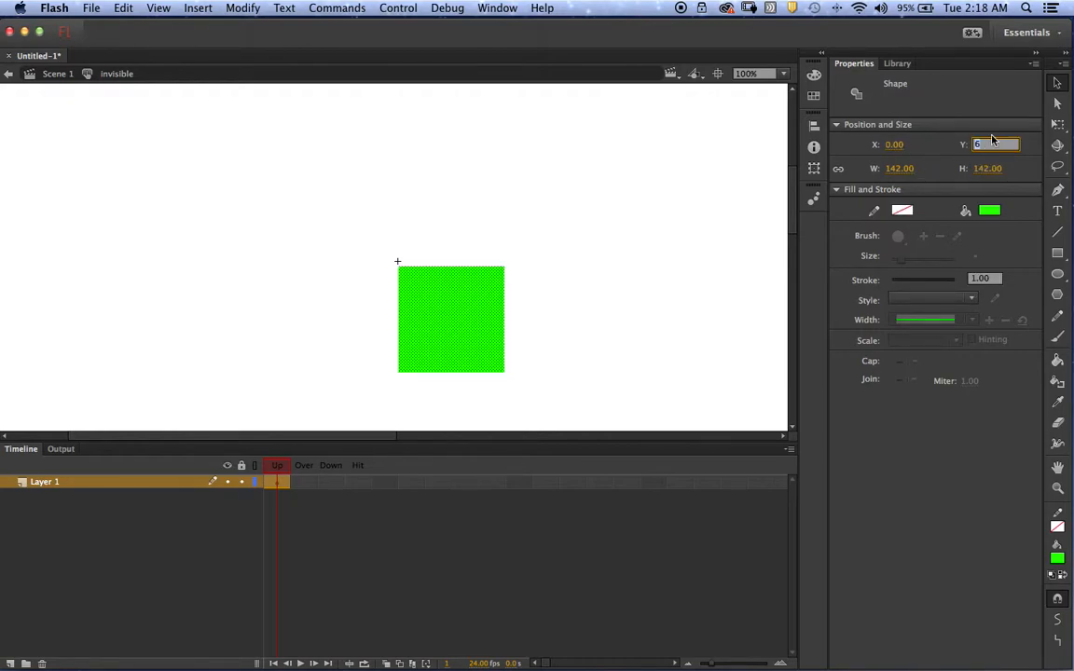
{"action": "type", "text": "0"}
{"action": "key", "text": "Return"}
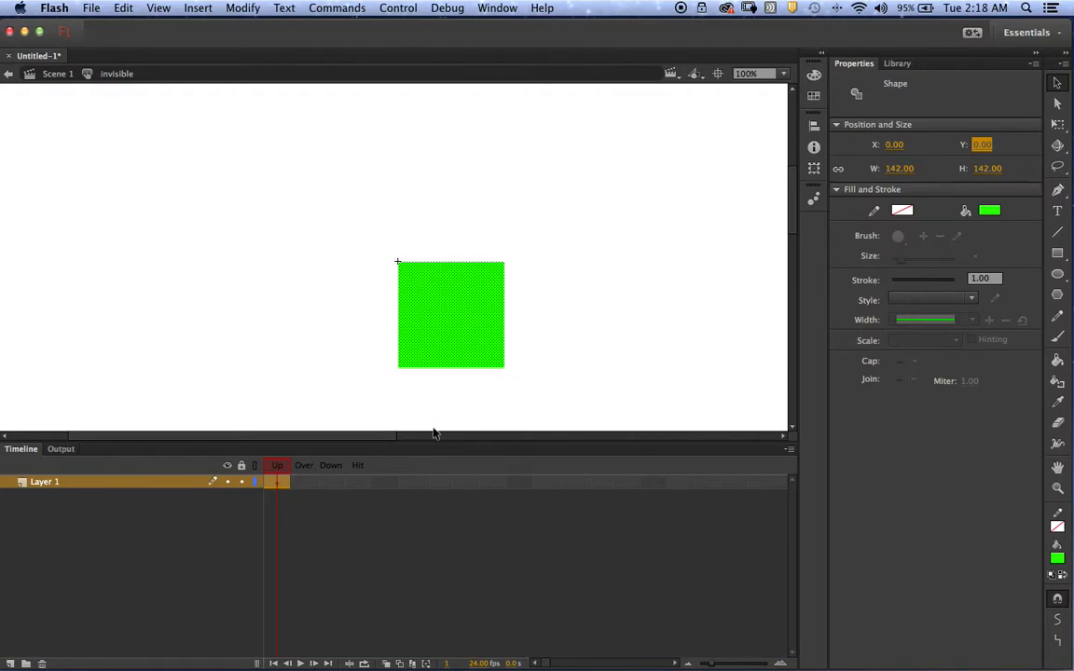
- Move the square's keyframe from the Up state to the Hit state and return to Scene 1
{"action": "left_click", "coordinate": [280, 492]}
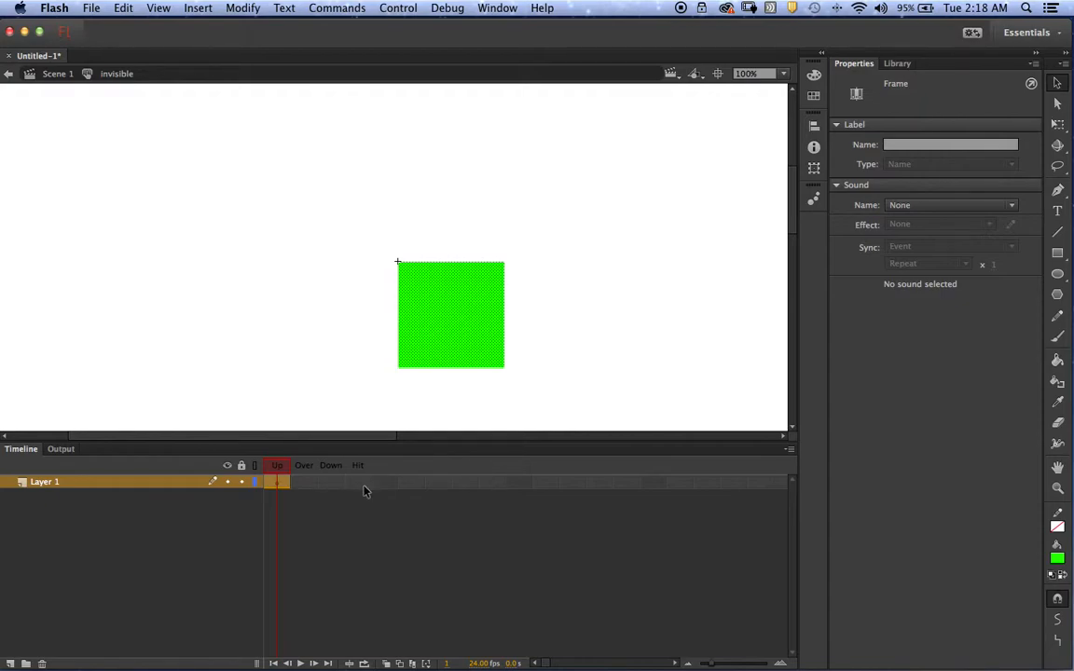
{"action": "left_click", "coordinate": [277, 484]}
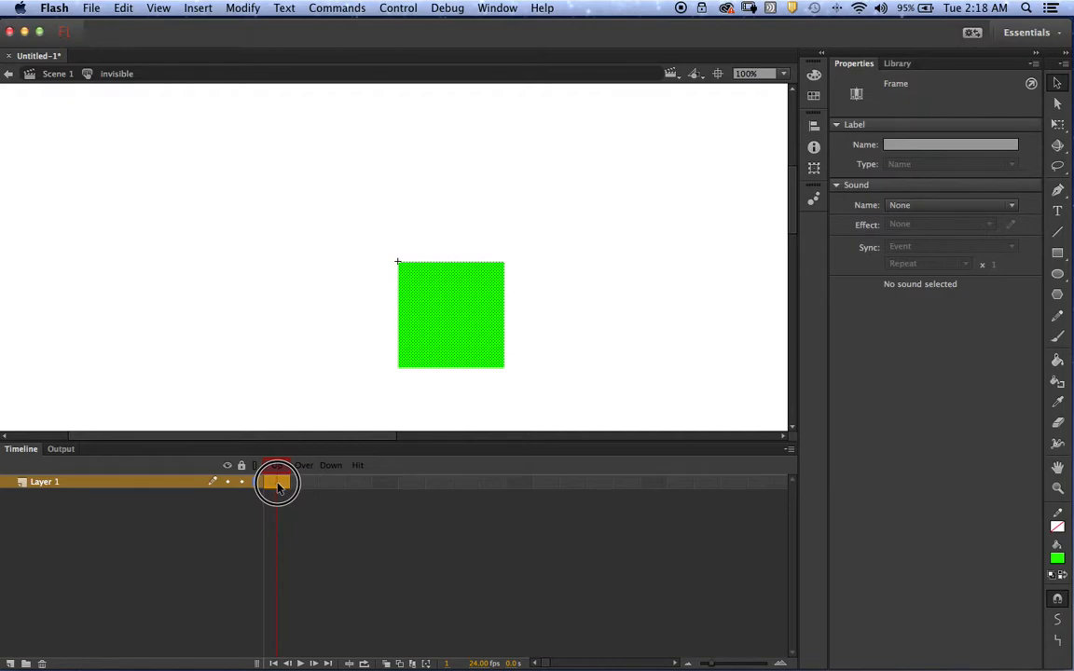
{"action": "left_click_drag", "start_coordinate": [277, 484], "coordinate": [359, 483]}
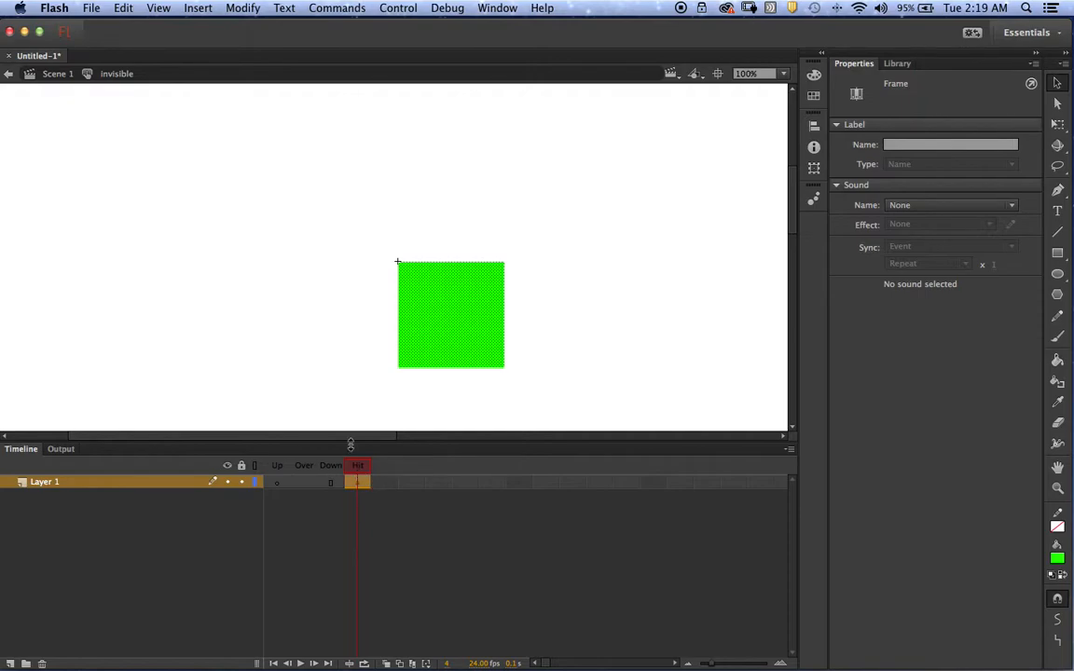
{"action": "left_click", "coordinate": [57, 76]}
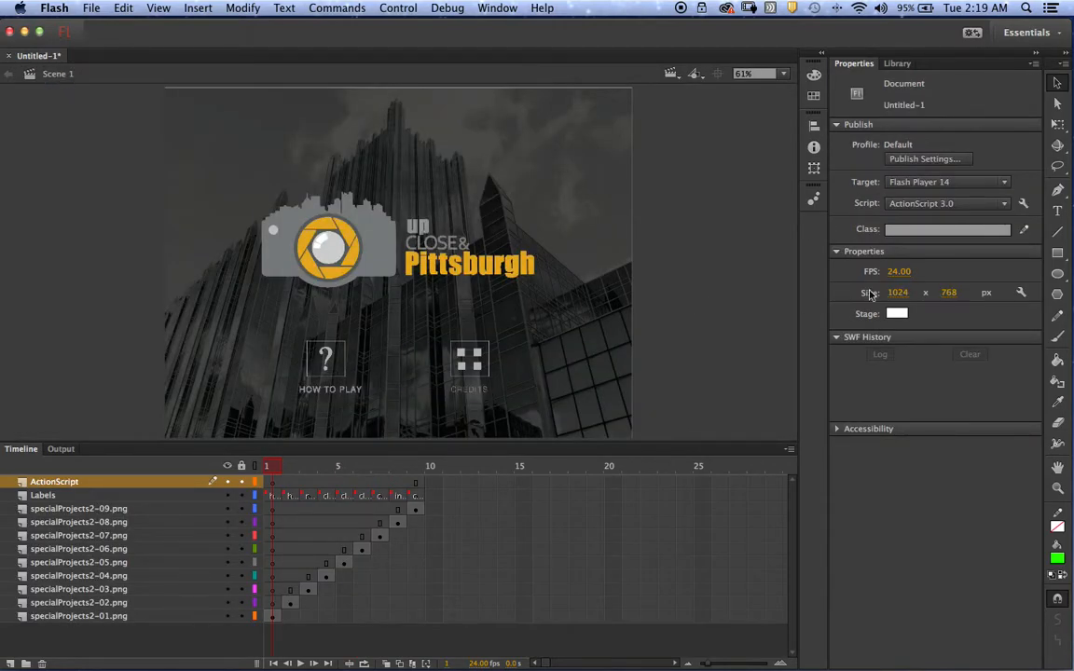
- Place an instance of the invisible button over the How to Play icon at about X 289, Y 536 on the ActionScript layer
{"action": "left_click", "coordinate": [897, 63]}
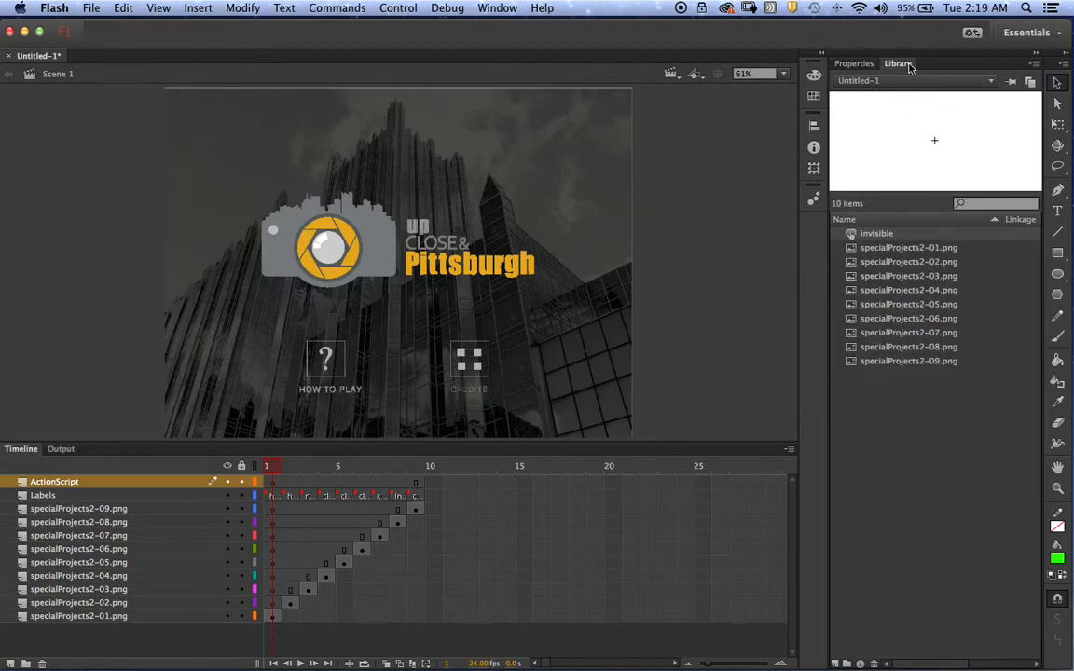
{"action": "left_click", "coordinate": [853, 234]}
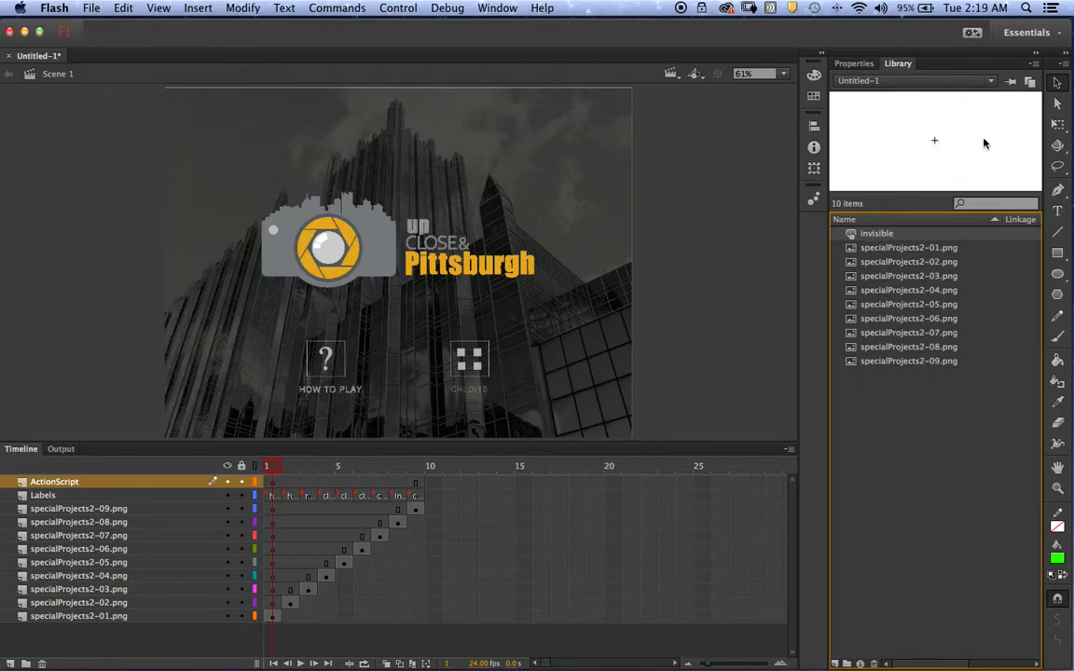
{"action": "left_click", "coordinate": [849, 234]}
{"action": "left_click_drag", "start_coordinate": [850, 234], "coordinate": [355, 365]}
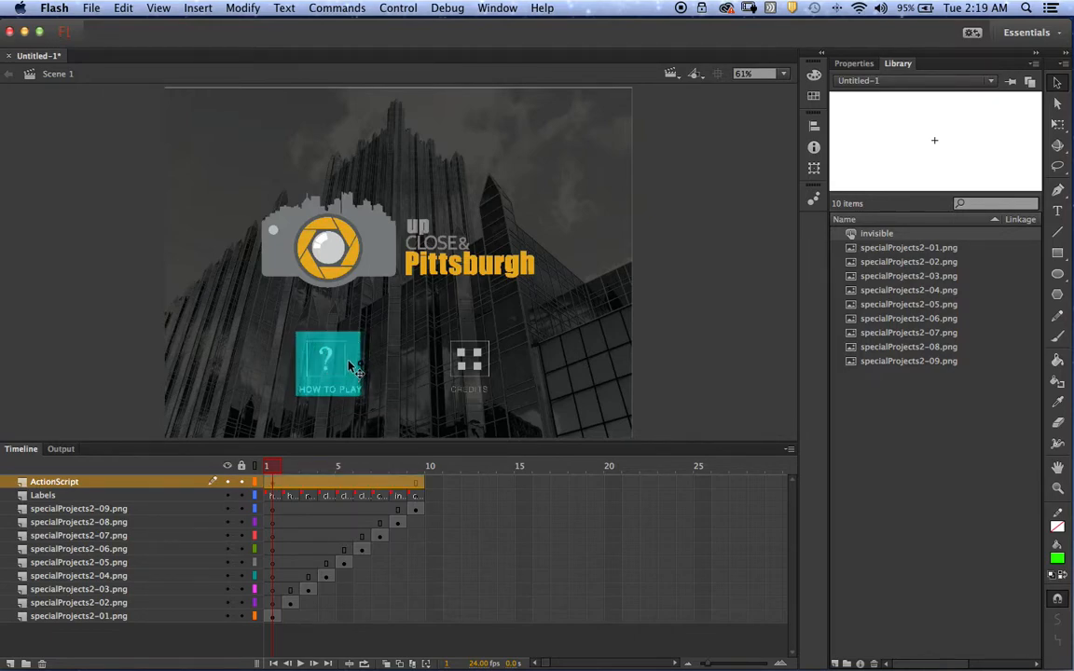
{"action": "key", "text": "Right"}
- Give the button over How to Play the instance name how_btn
{"action": "left_click", "coordinate": [855, 66]}
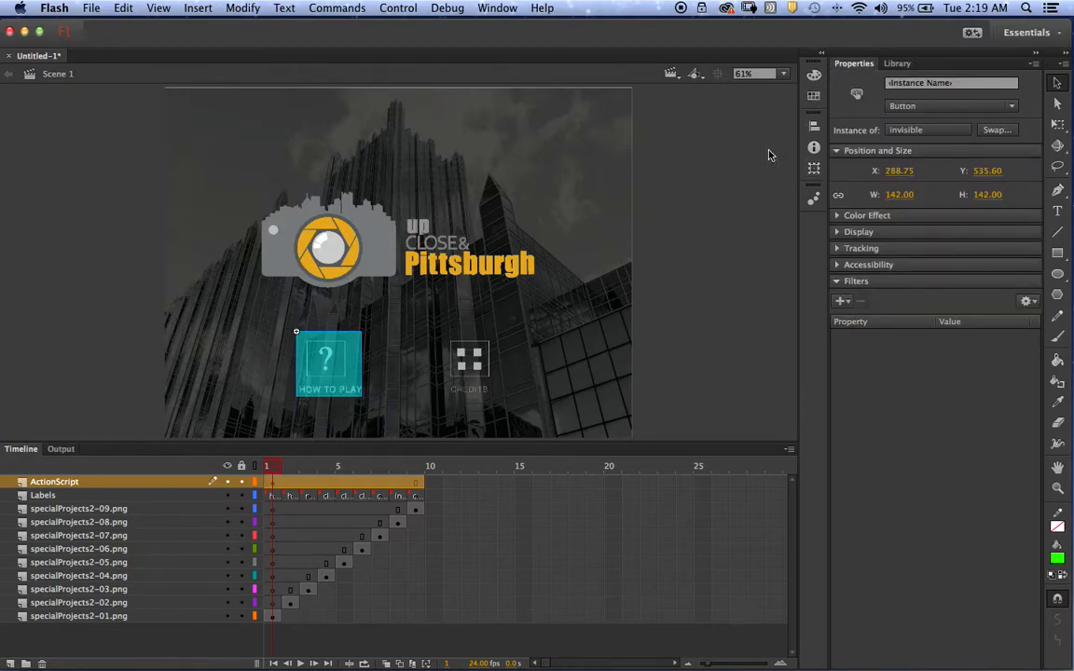
{"action": "left_click", "coordinate": [914, 83]}
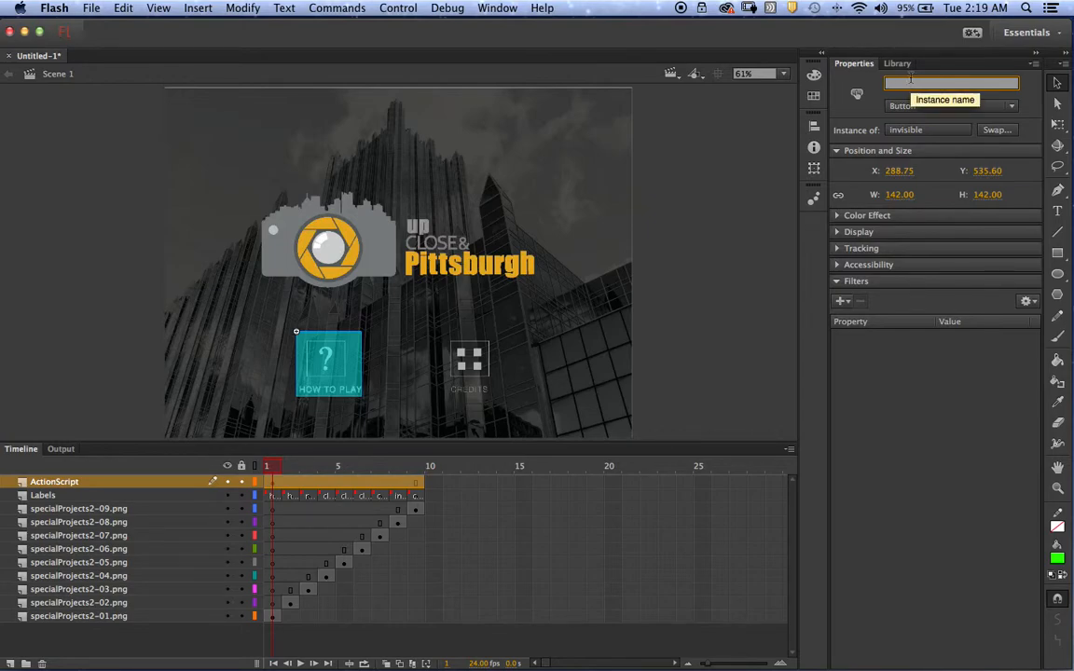
{"action": "type", "text": "how"}
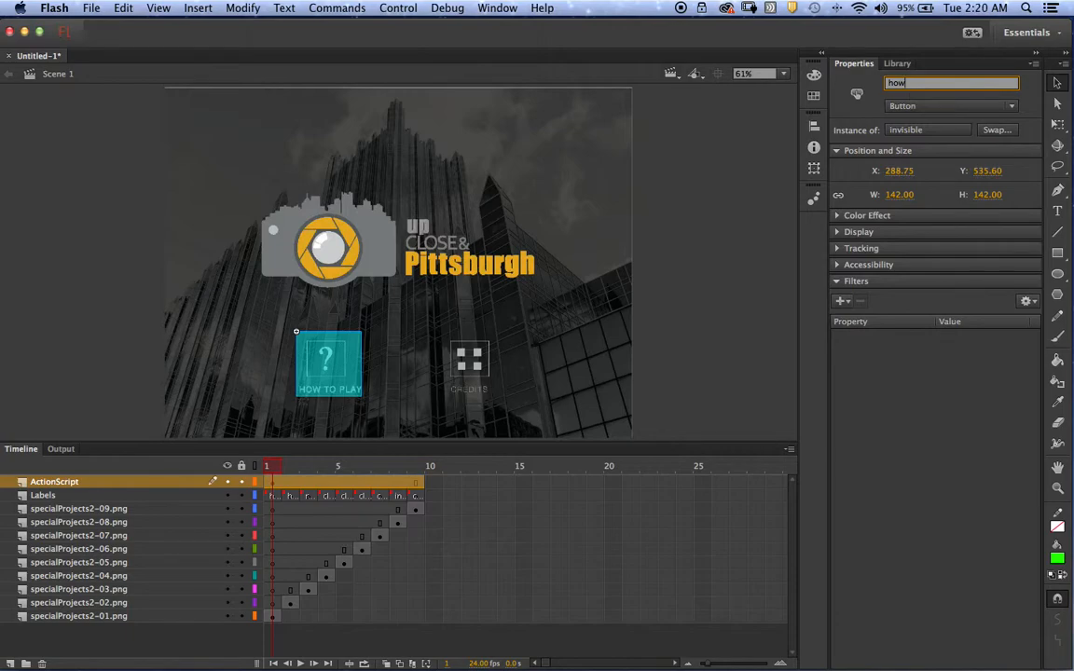
{"action": "type", "text": "_btn"}
- Place another invisible button over the Credits icon in frame 1 of the ActionScript layer, at about X 596, Y 536, and show its properties
{"action": "left_click", "coordinate": [292, 483]}
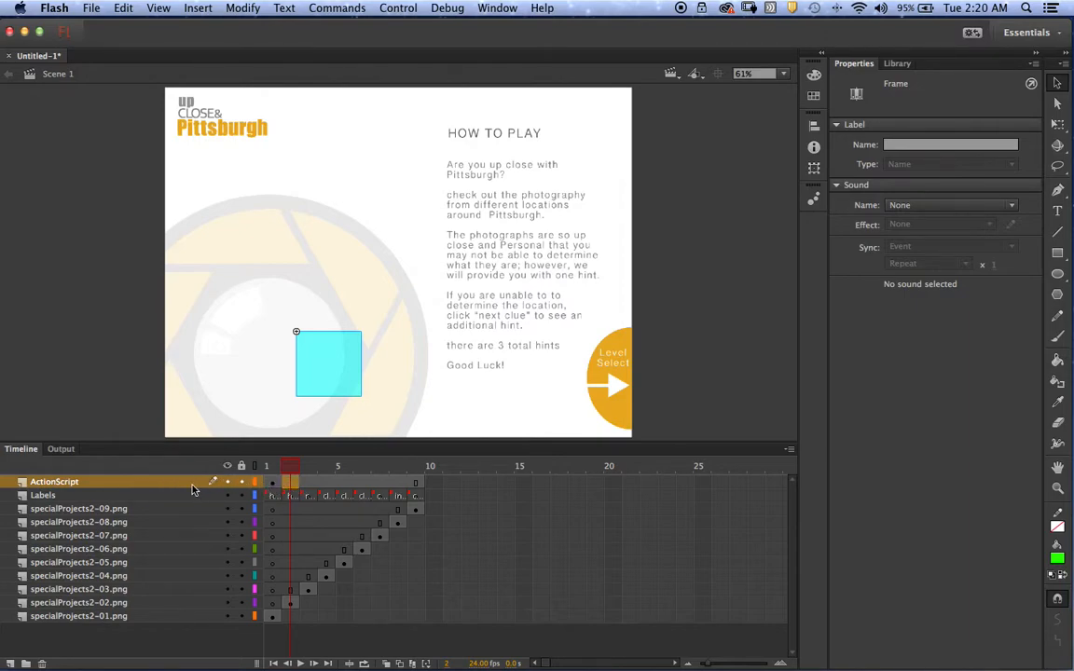
{"action": "left_click", "coordinate": [271, 483]}
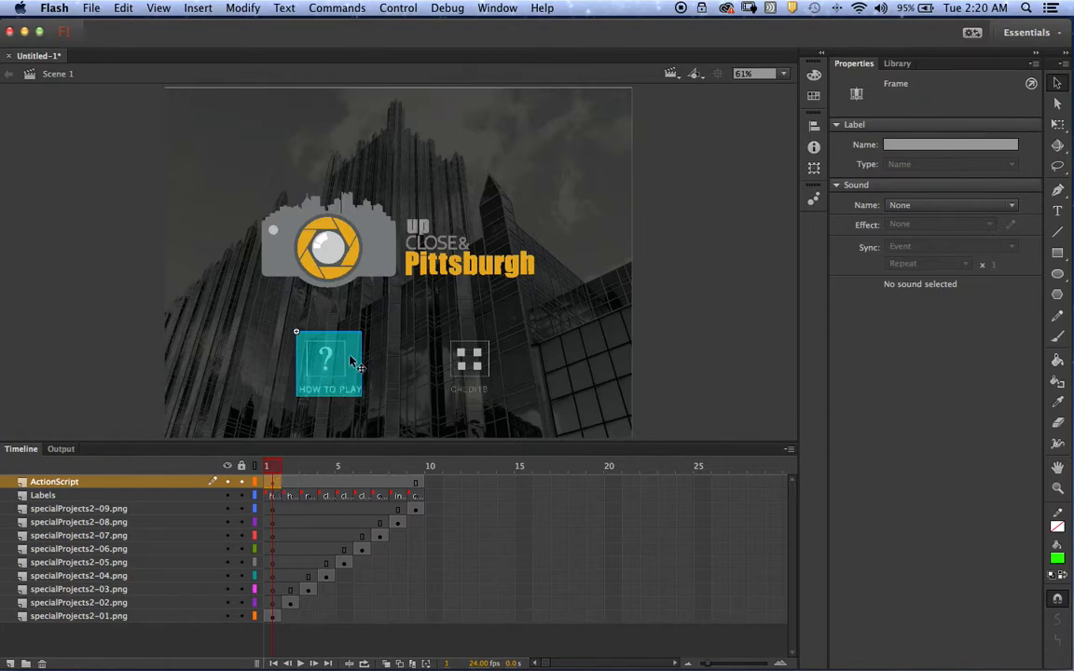
{"action": "left_click", "coordinate": [901, 66]}
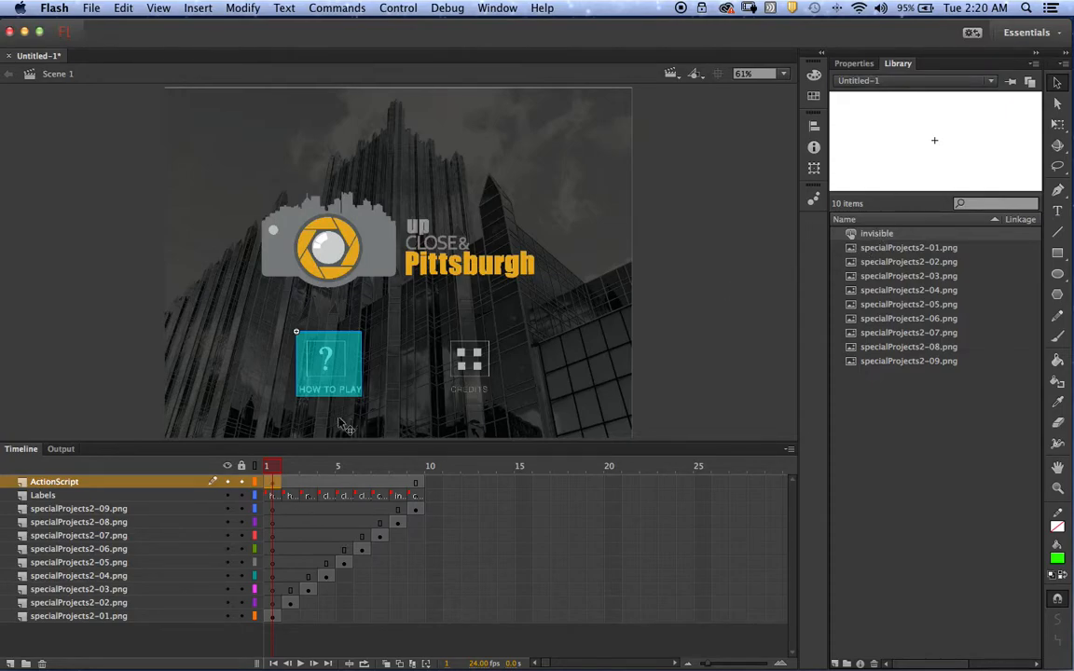
{"action": "left_click_drag", "start_coordinate": [844, 233], "coordinate": [491, 362]}
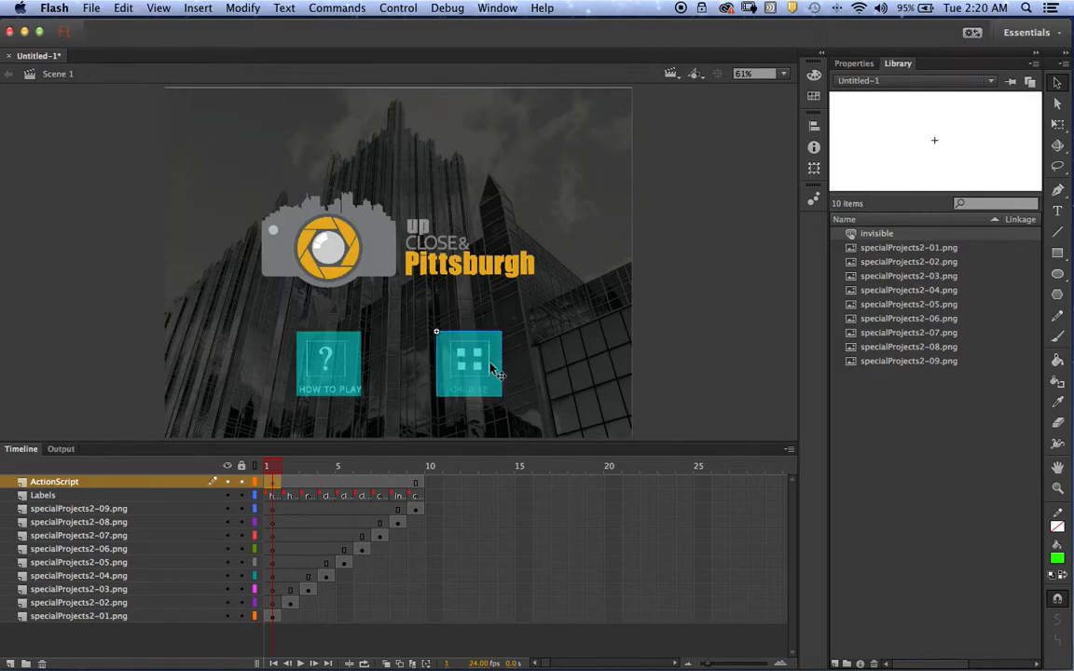
{"action": "left_click", "coordinate": [859, 66]}
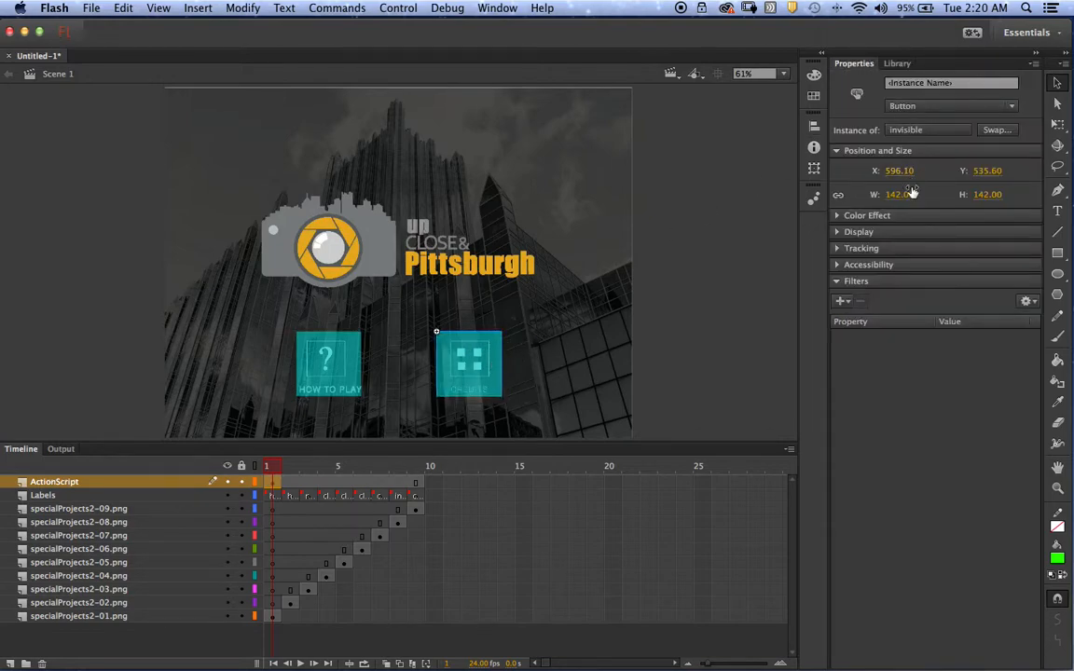
- Name the button over Credits credits_btn and rename the button over How to Play how2play_btn
{"action": "left_click", "coordinate": [934, 84]}
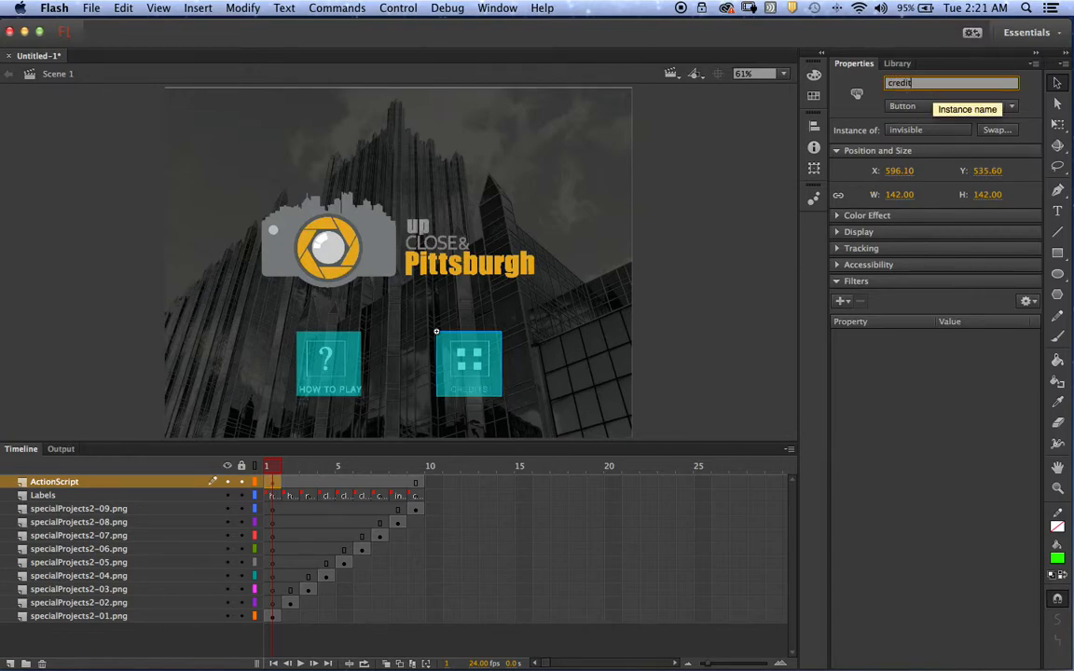
{"action": "type", "text": "credits_b"}
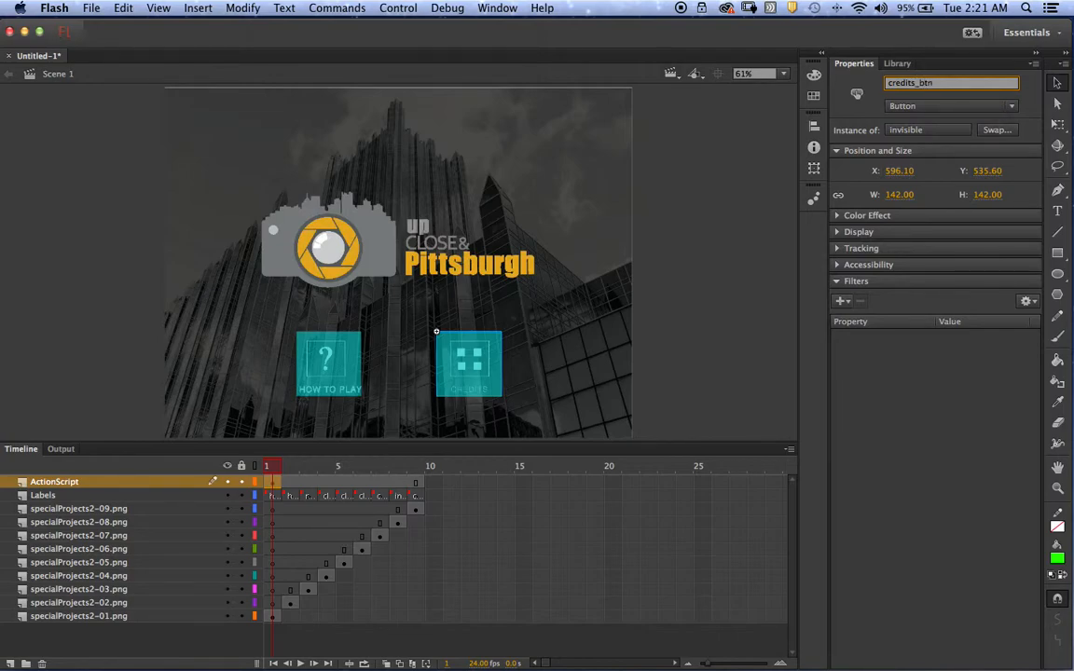
{"action": "type", "text": "tn"}
{"action": "left_click", "coordinate": [317, 349]}
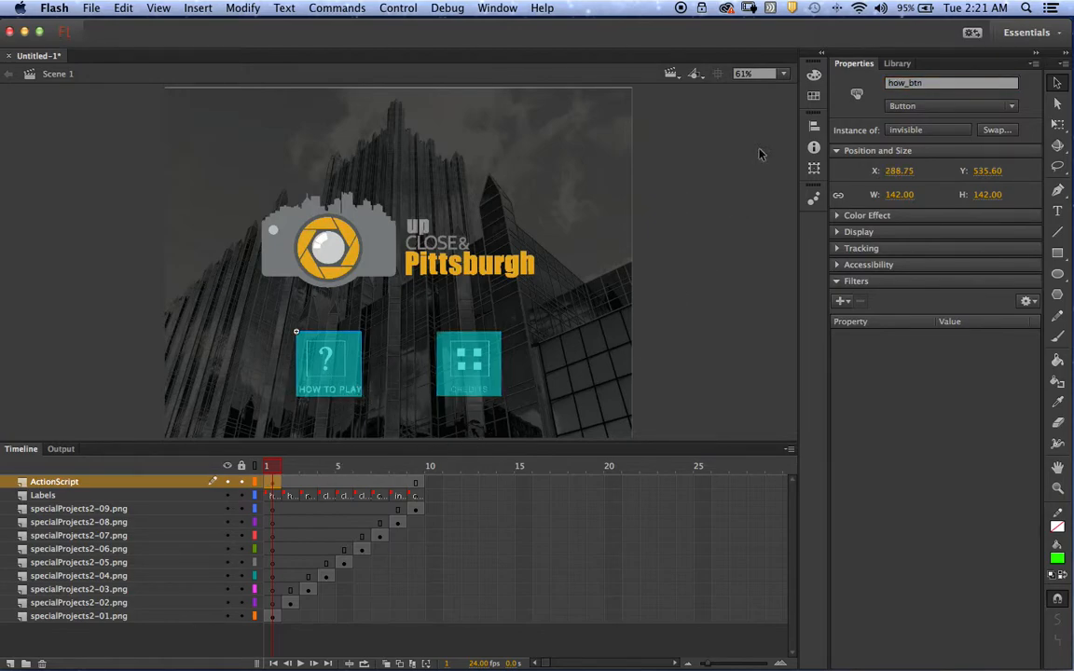
{"action": "left_click", "coordinate": [904, 84]}
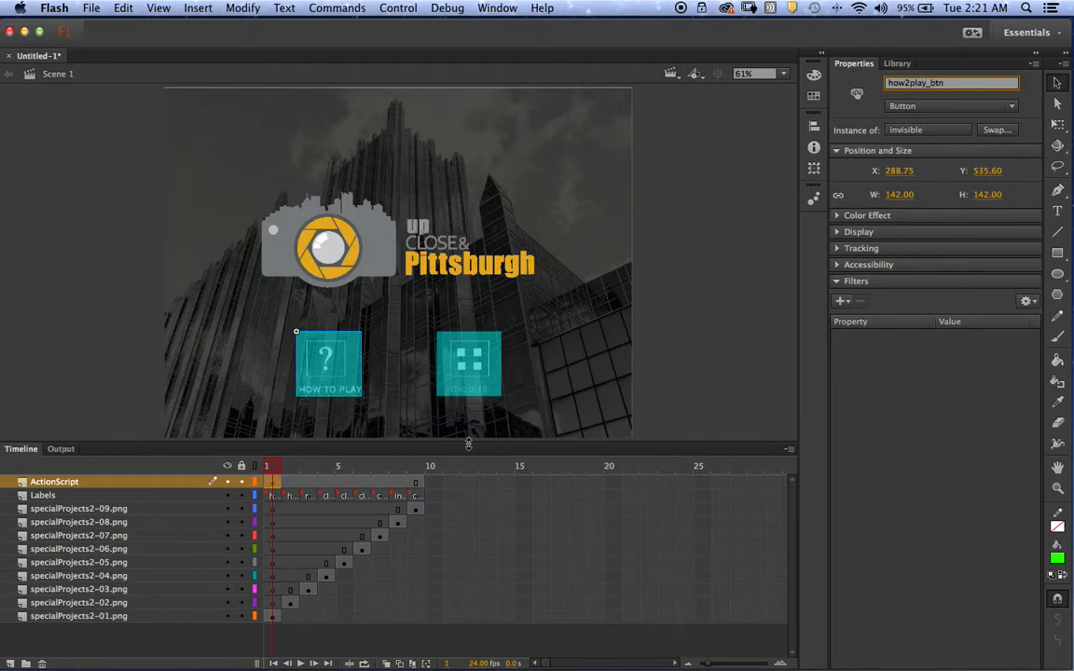
- Insert blank keyframes in frames 2 and 3 of the ActionScript layer
{"action": "left_click", "coordinate": [289, 484]}
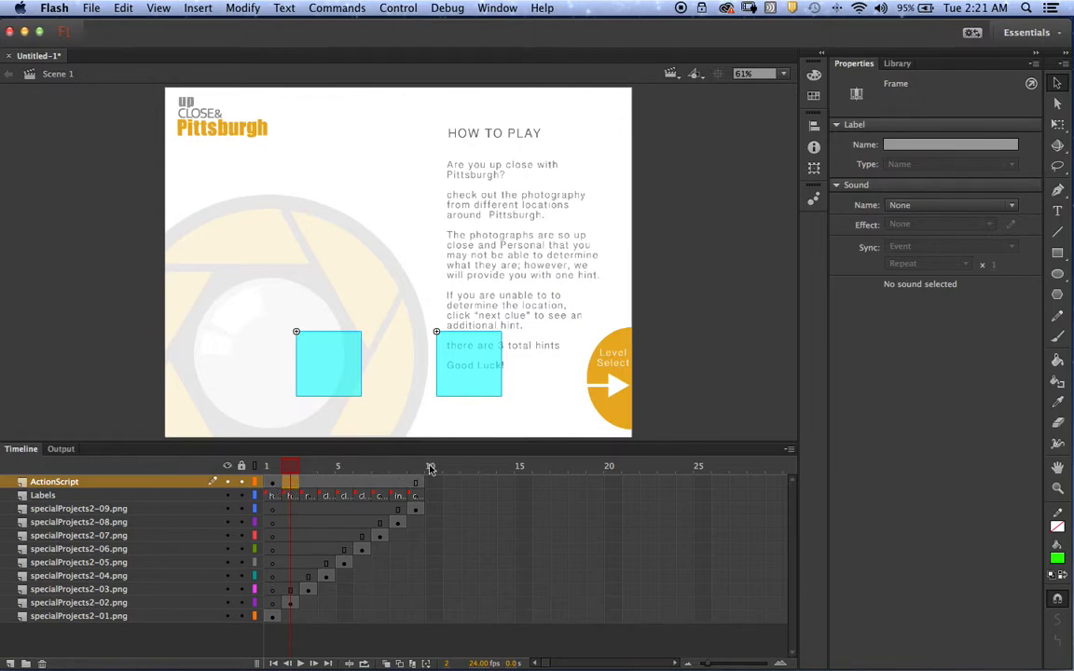
{"action": "left_click", "coordinate": [293, 467]}
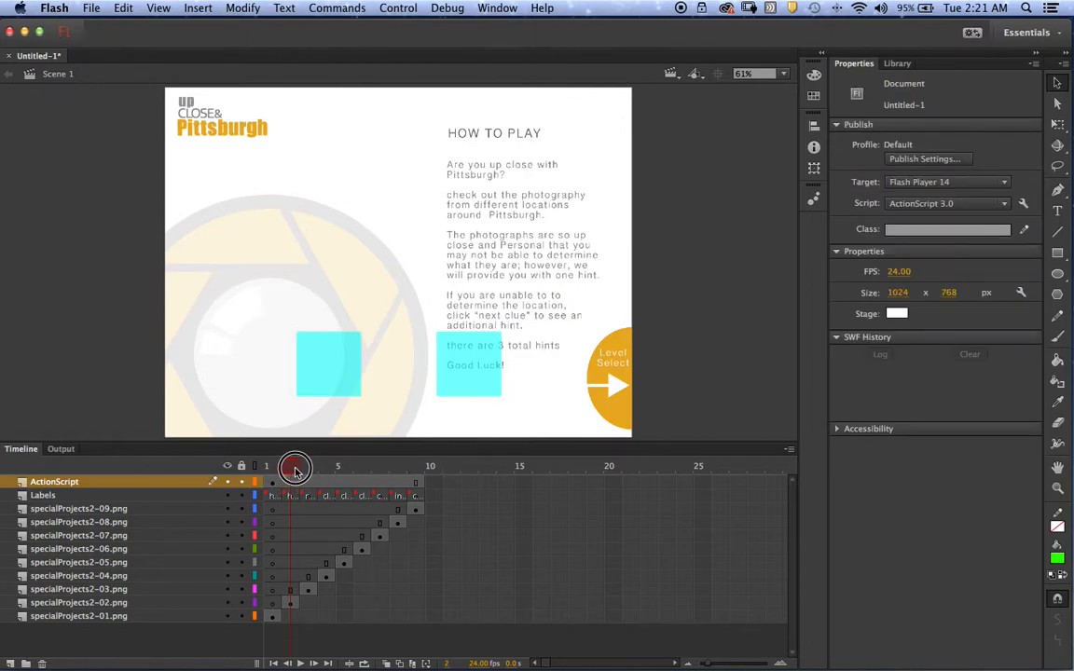
{"action": "left_click_drag", "start_coordinate": [296, 469], "coordinate": [292, 473]}
{"action": "left_click", "coordinate": [293, 483]}
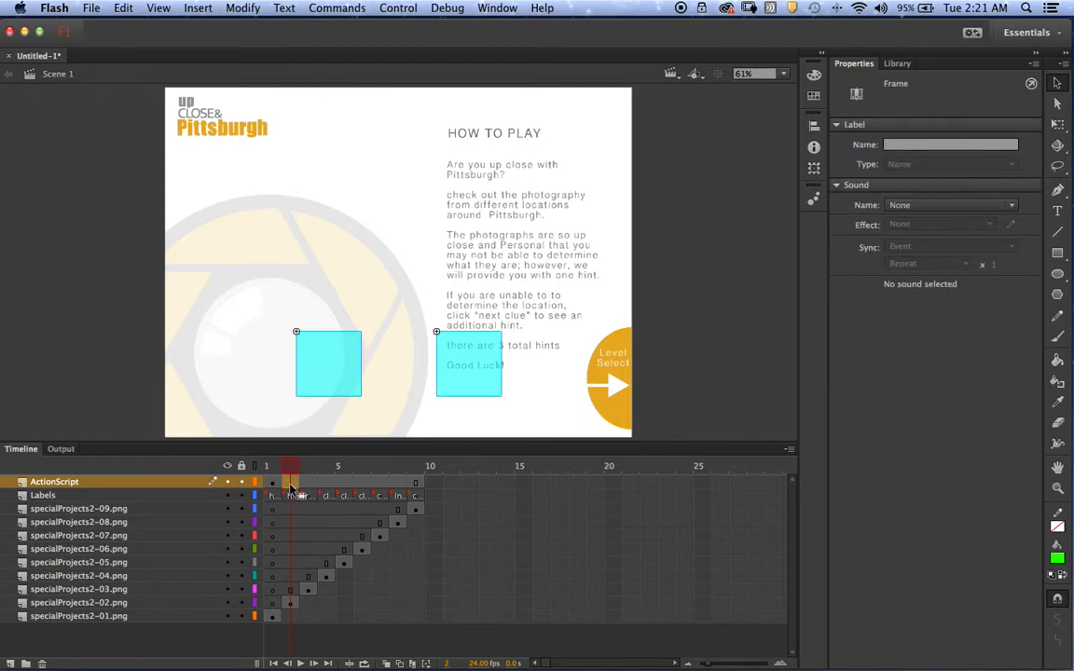
{"action": "right_click", "coordinate": [291, 486]}
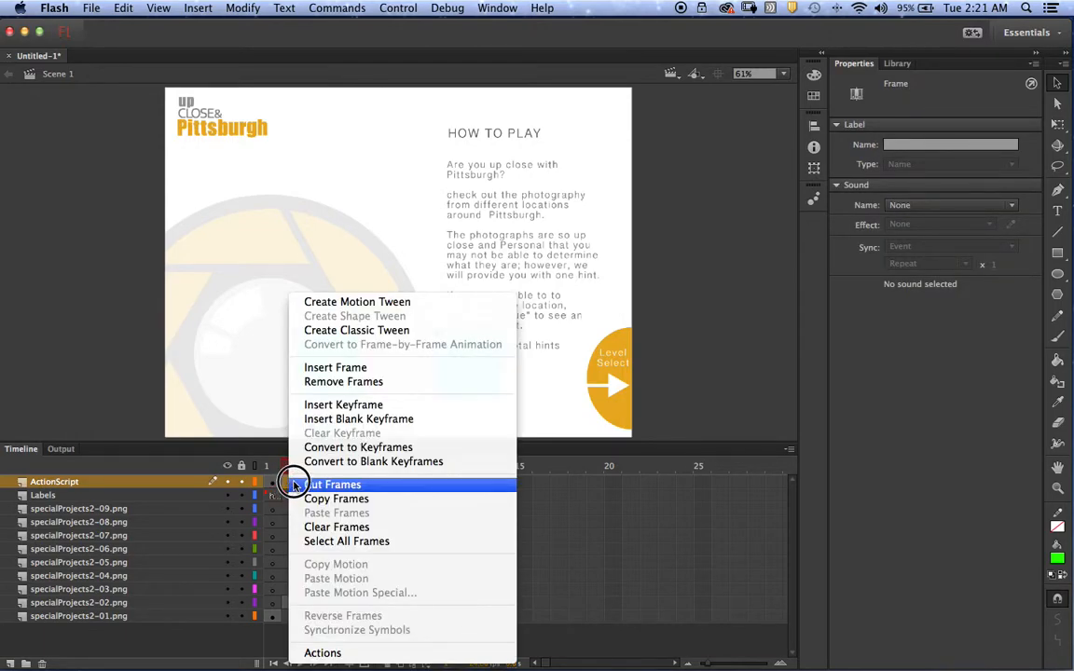
{"action": "left_click", "coordinate": [298, 418]}
{"action": "left_click", "coordinate": [310, 483]}
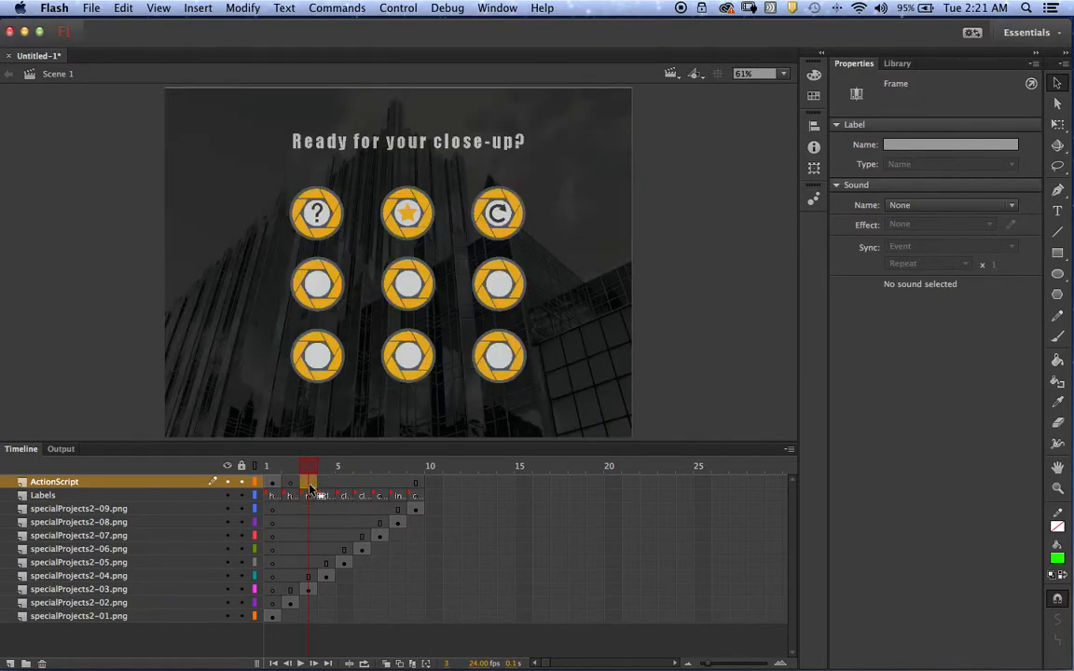
{"action": "right_click", "coordinate": [311, 483]}
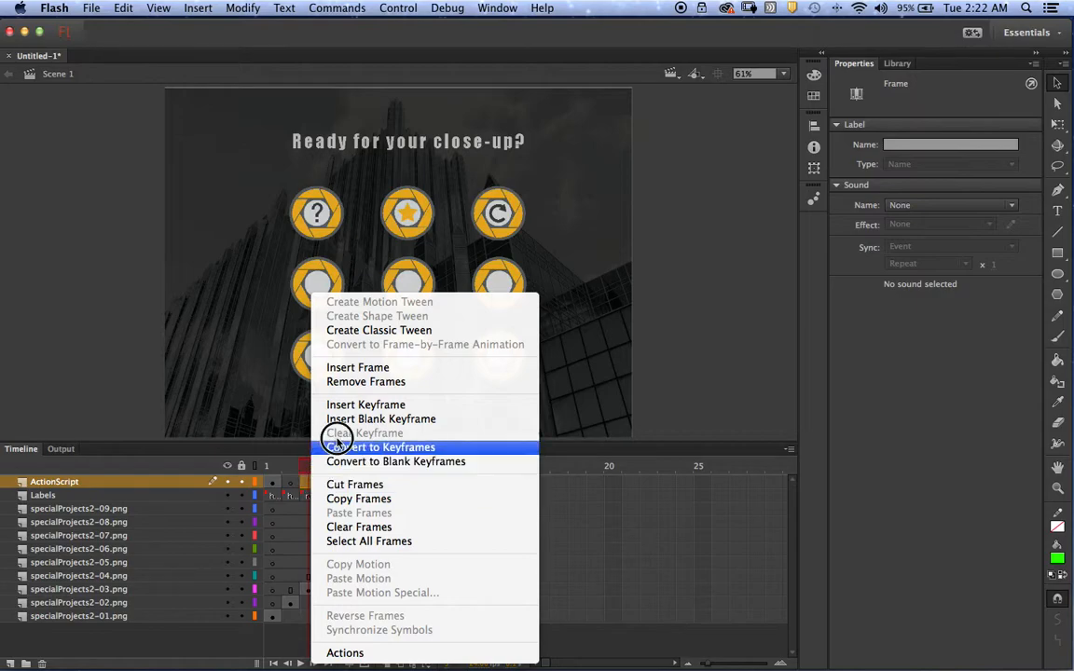
{"action": "left_click", "coordinate": [354, 419]}
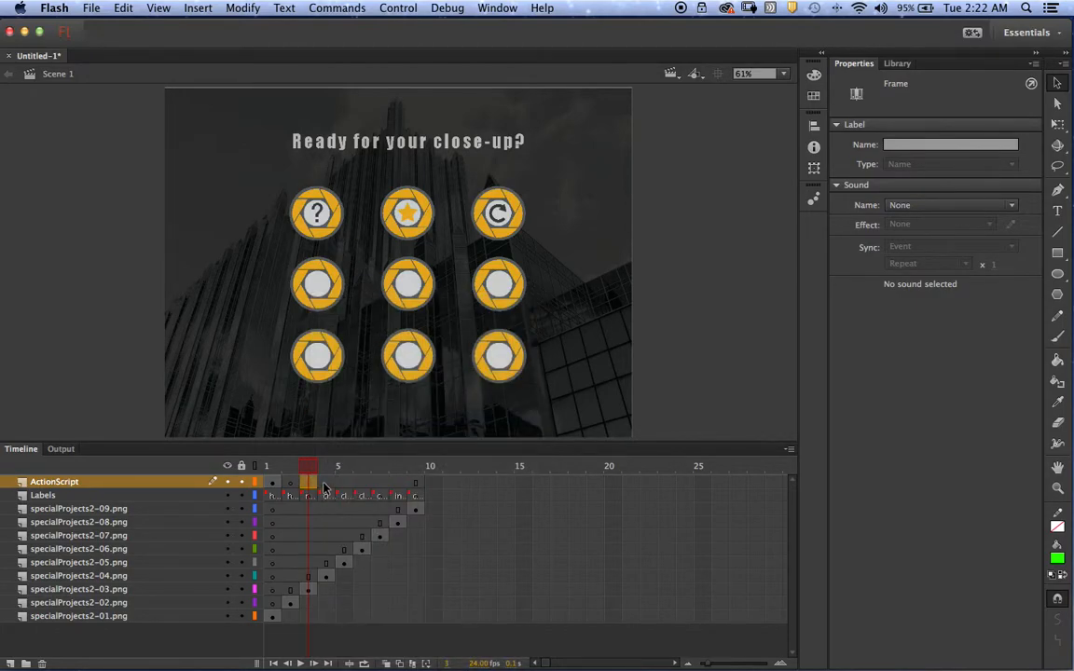
- Insert blank keyframes in frames 4, 5 and 6 of the ActionScript layer
{"action": "left_click", "coordinate": [331, 484]}
{"action": "right_click", "coordinate": [328, 484]}
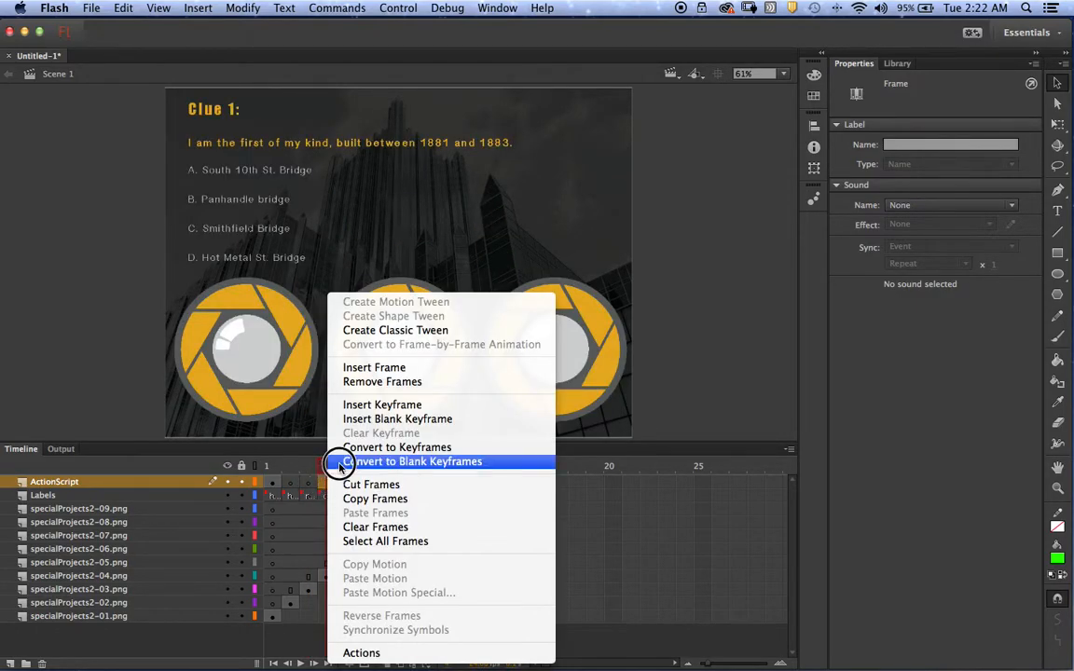
{"action": "left_click", "coordinate": [355, 417]}
{"action": "left_click", "coordinate": [343, 483]}
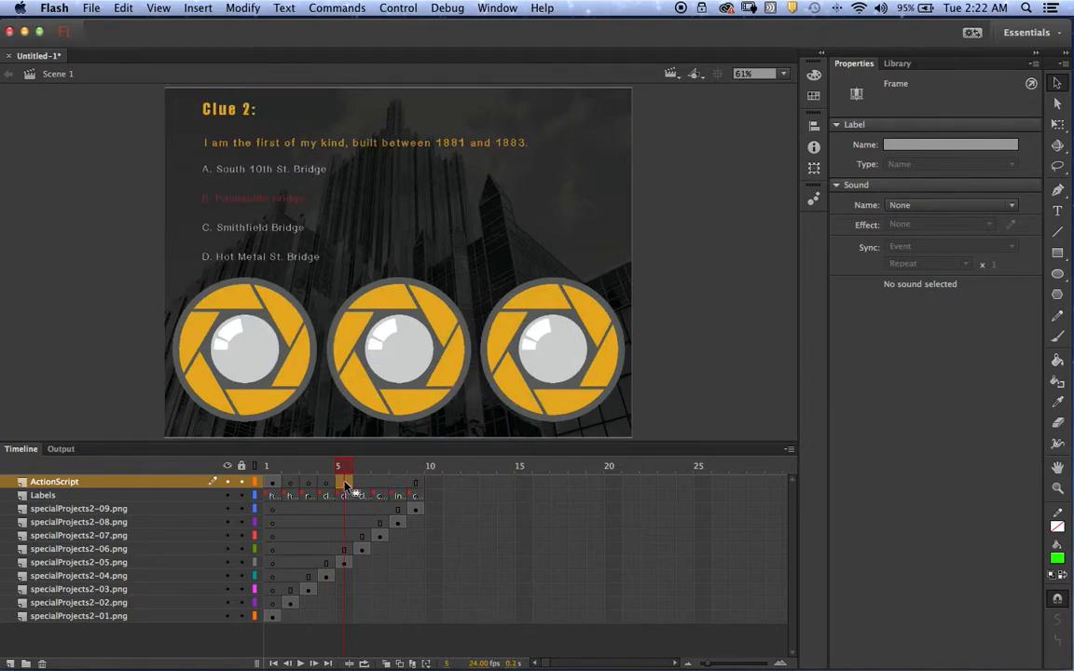
{"action": "right_click", "coordinate": [343, 483]}
{"action": "left_click", "coordinate": [386, 419]}
{"action": "left_click", "coordinate": [362, 483]}
{"action": "right_click", "coordinate": [362, 483]}
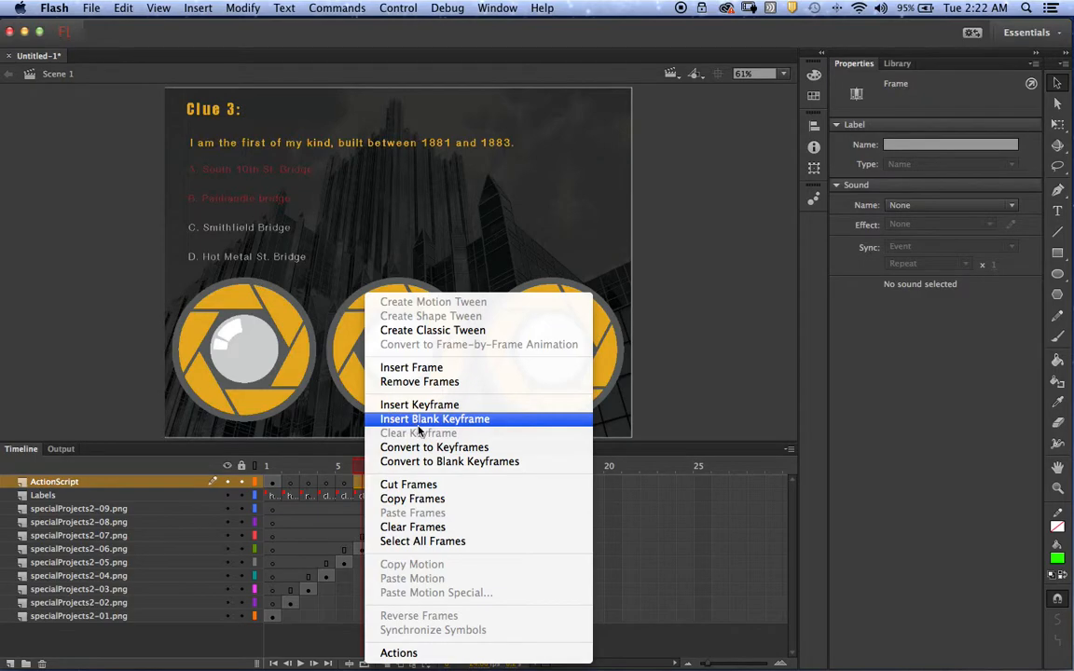
{"action": "left_click", "coordinate": [373, 419]}
- Insert blank keyframes in frames 7, 8 and 9 of the ActionScript layer
{"action": "left_click", "coordinate": [381, 485]}
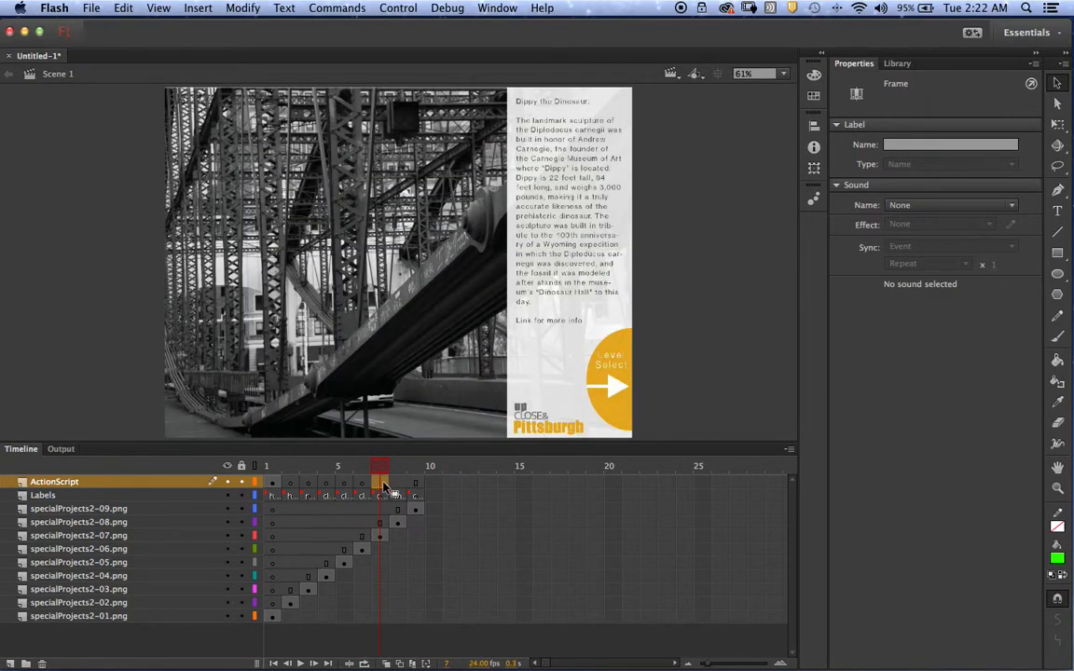
{"action": "right_click", "coordinate": [382, 484]}
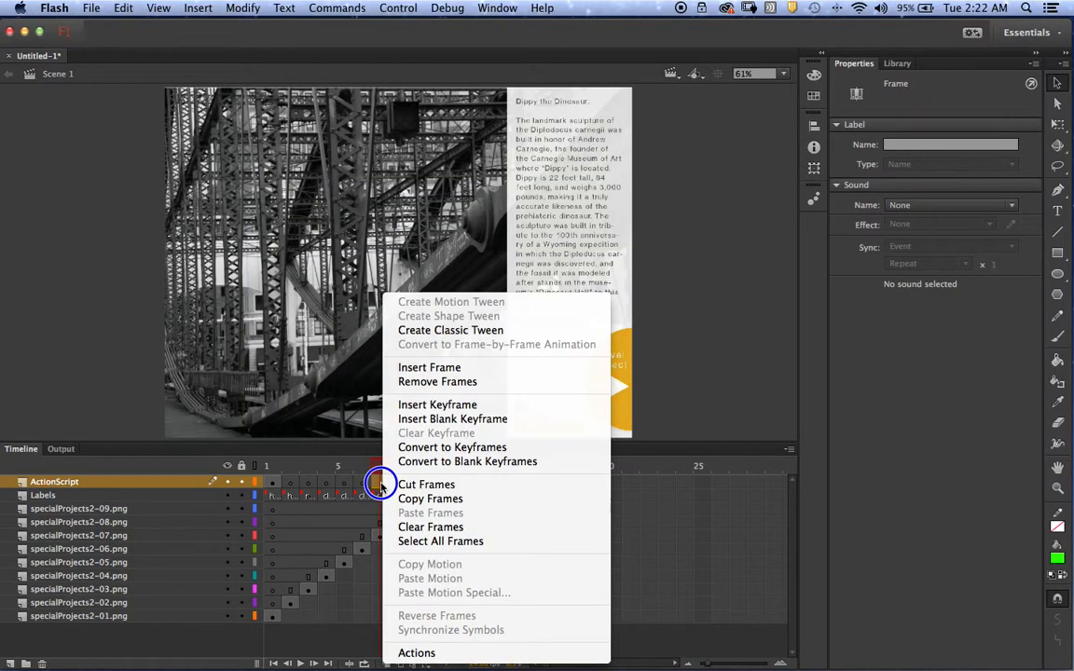
{"action": "left_click", "coordinate": [429, 425]}
{"action": "right_click", "coordinate": [396, 484]}
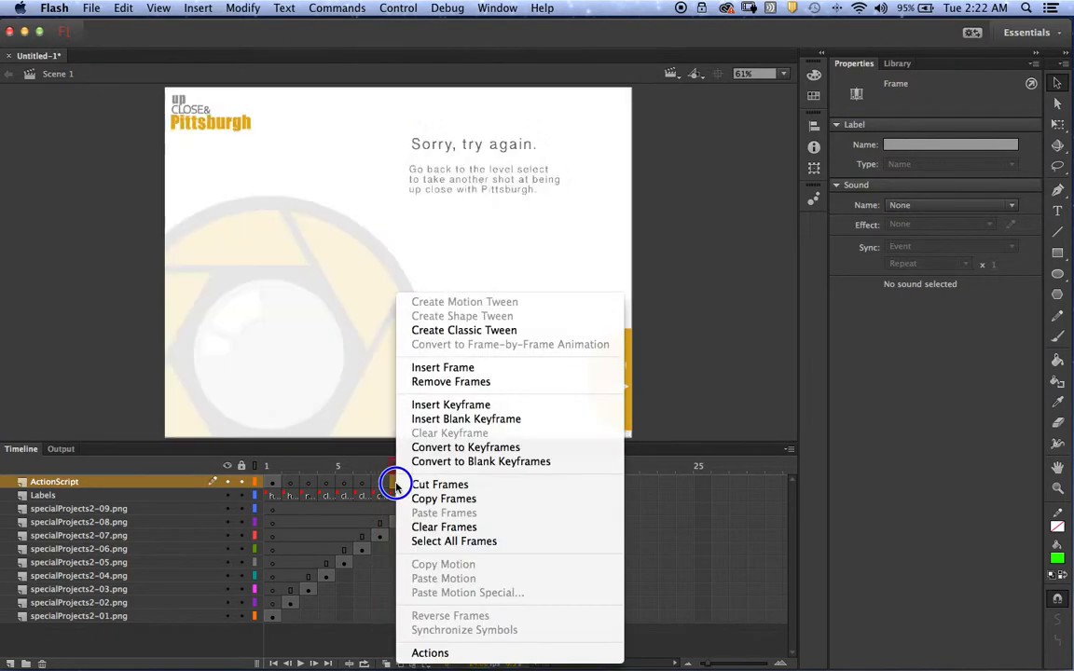
{"action": "left_click", "coordinate": [431, 420]}
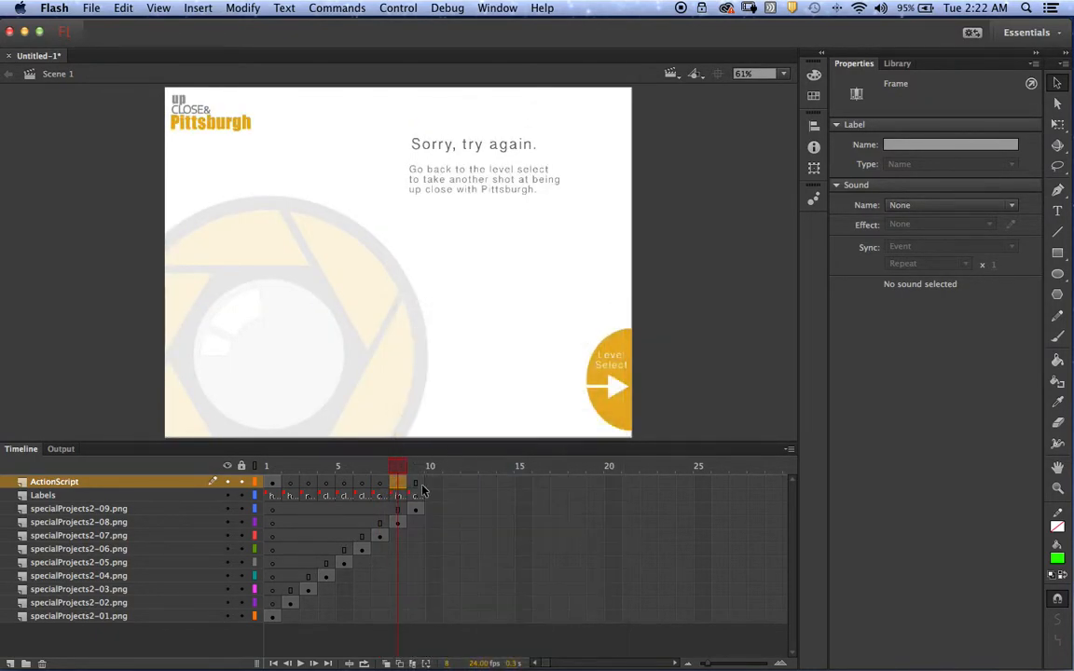
{"action": "left_click", "coordinate": [416, 484]}
{"action": "right_click", "coordinate": [417, 484]}
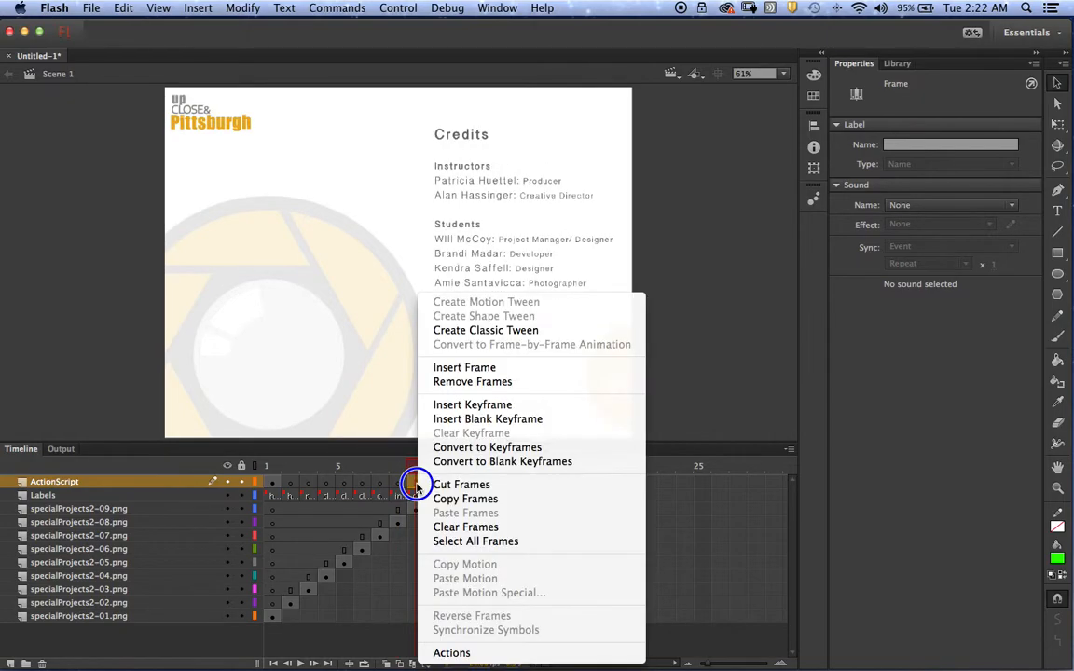
{"action": "left_click", "coordinate": [455, 420]}
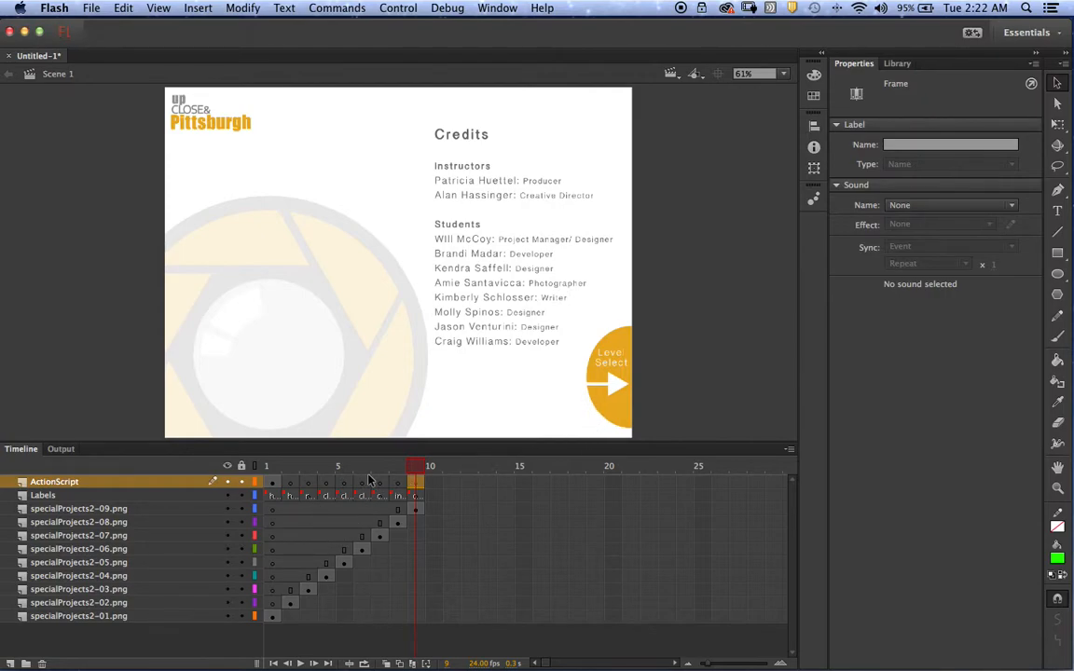
- Place an invisible button over Level Select in frame 2 of the ActionScript layer and resize it to about 118 by 237 px
{"action": "left_click", "coordinate": [293, 487]}
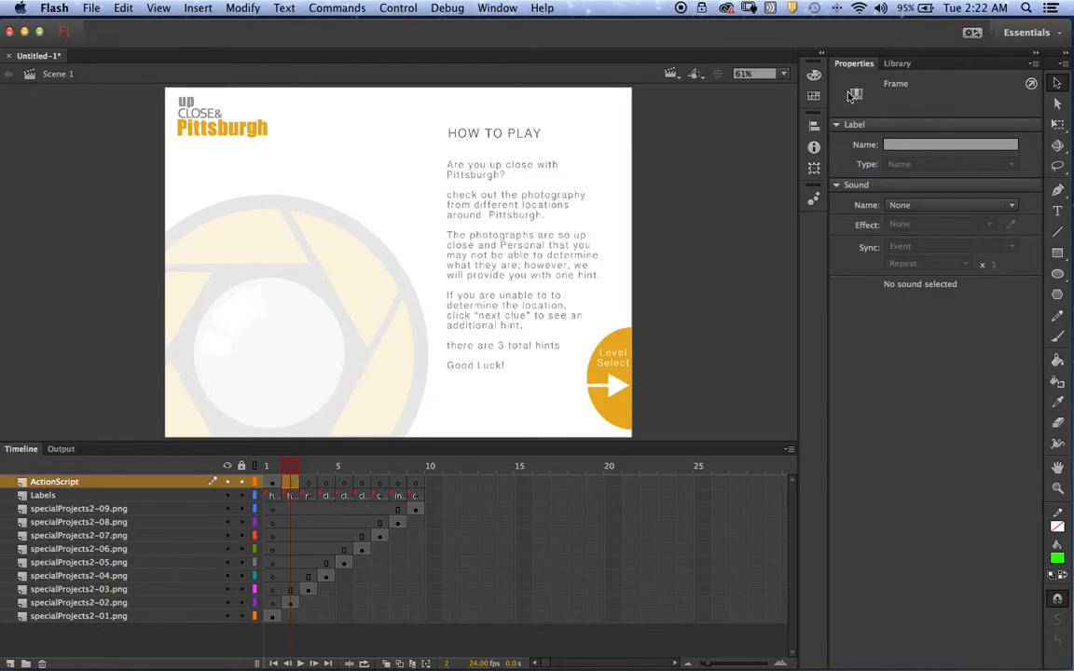
{"action": "left_click", "coordinate": [897, 63]}
{"action": "left_click_drag", "start_coordinate": [851, 237], "coordinate": [613, 390]}
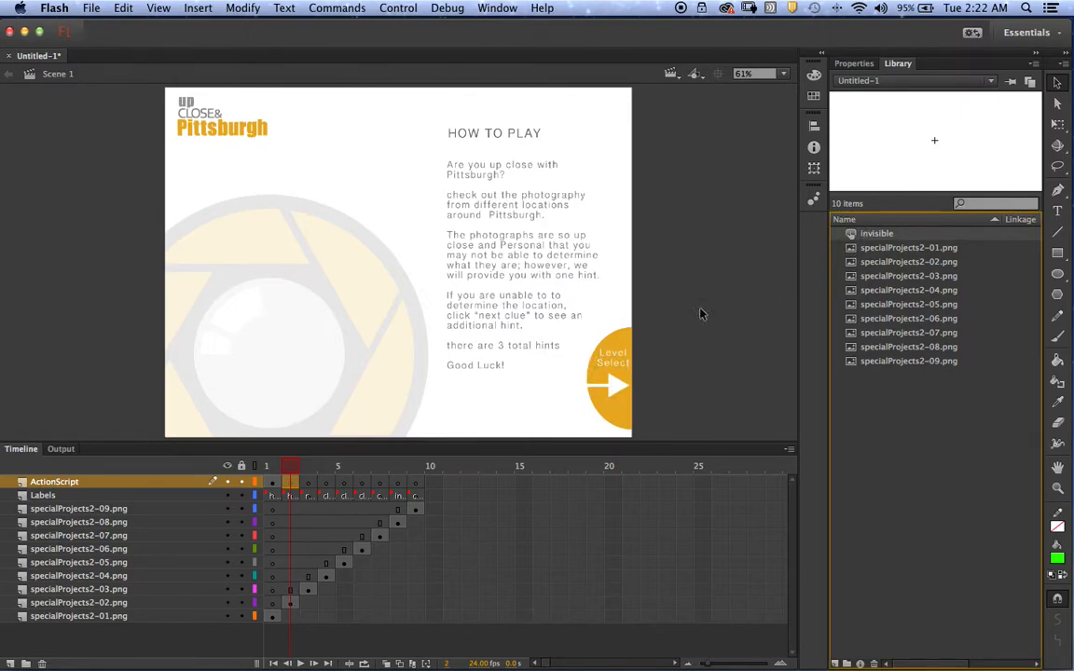
{"action": "left_click_drag", "start_coordinate": [839, 233], "coordinate": [623, 386]}
{"action": "left_click", "coordinate": [1058, 124]}
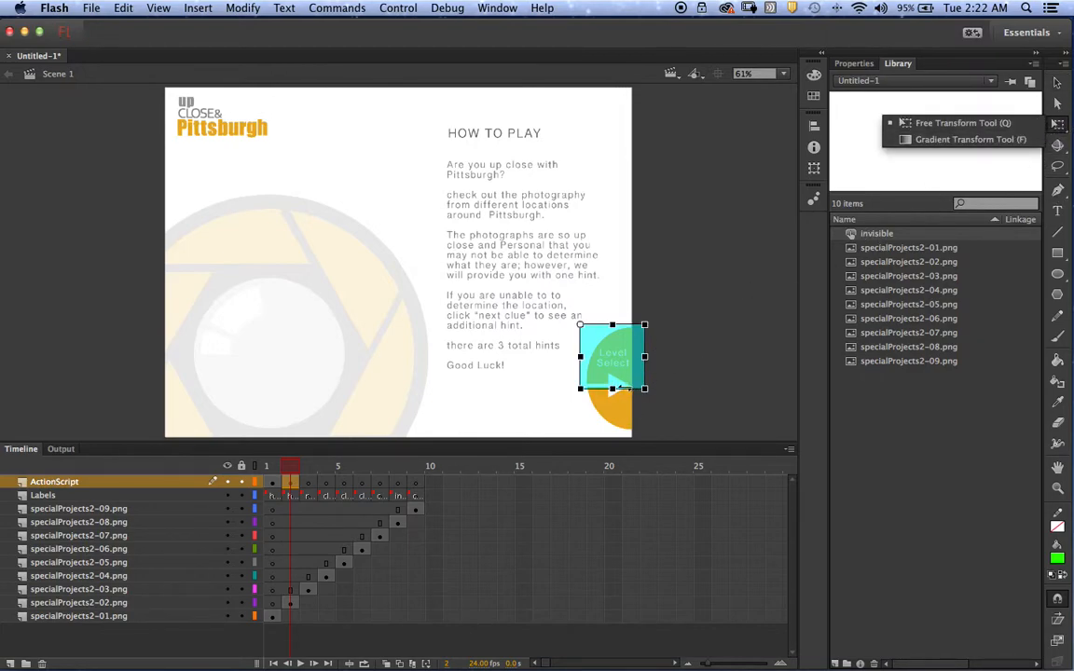
{"action": "left_click_drag", "start_coordinate": [611, 391], "coordinate": [621, 432]}
{"action": "left_click_drag", "start_coordinate": [580, 380], "coordinate": [630, 382]}
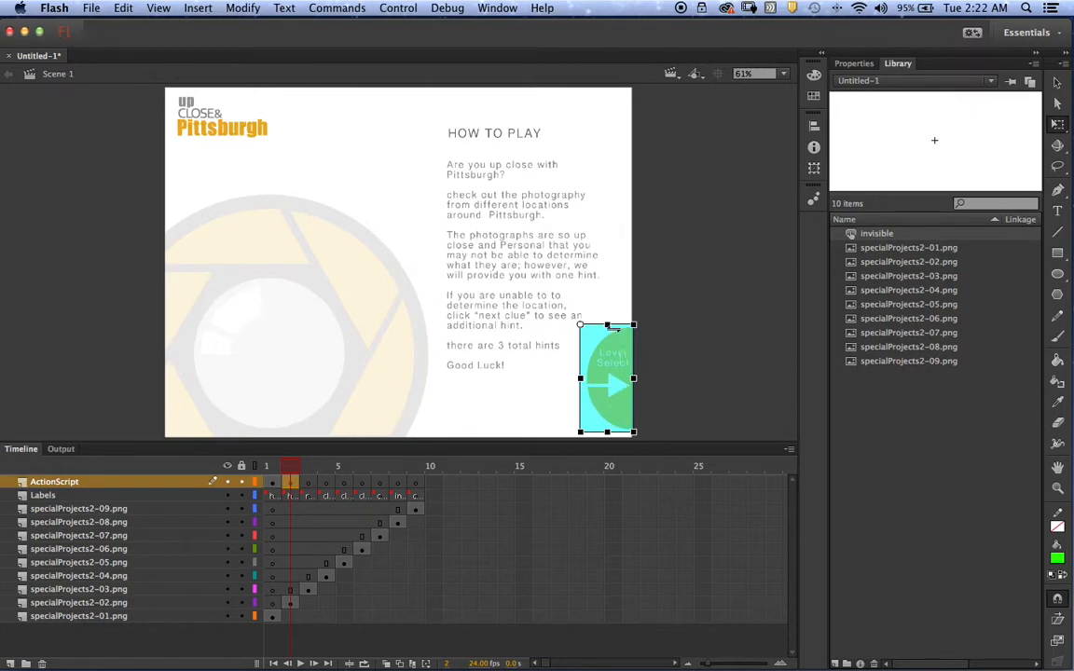
- Give the button over Level Select the instance name levelSelect_btn
{"action": "left_click", "coordinate": [854, 63]}
{"action": "left_click", "coordinate": [906, 87]}
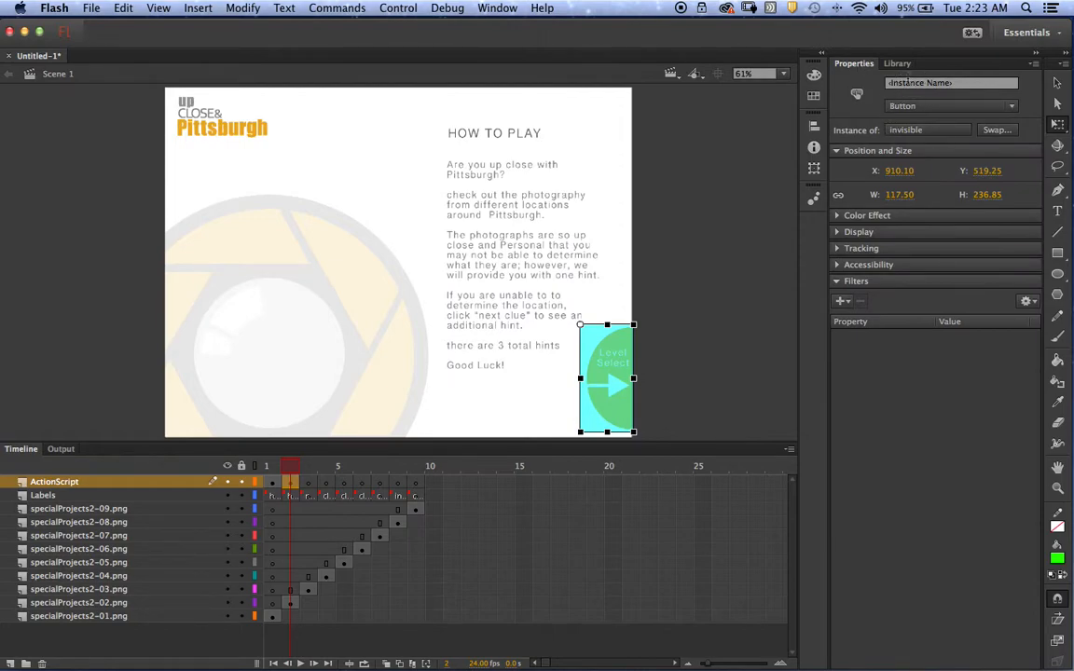
{"action": "type", "text": "levelSelect_btn"}
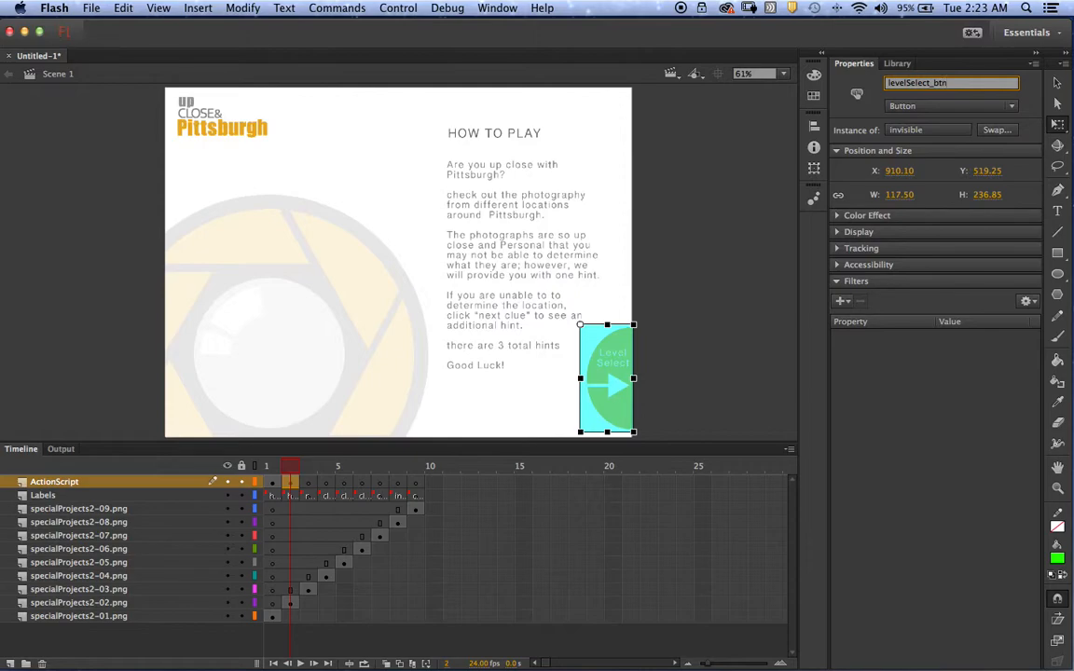
- Cover the Pittsburgh logo in frame 2 with an invisible button about 257 by 142 px at X 0, Y 0, named home_btn
{"action": "left_click", "coordinate": [897, 65]}
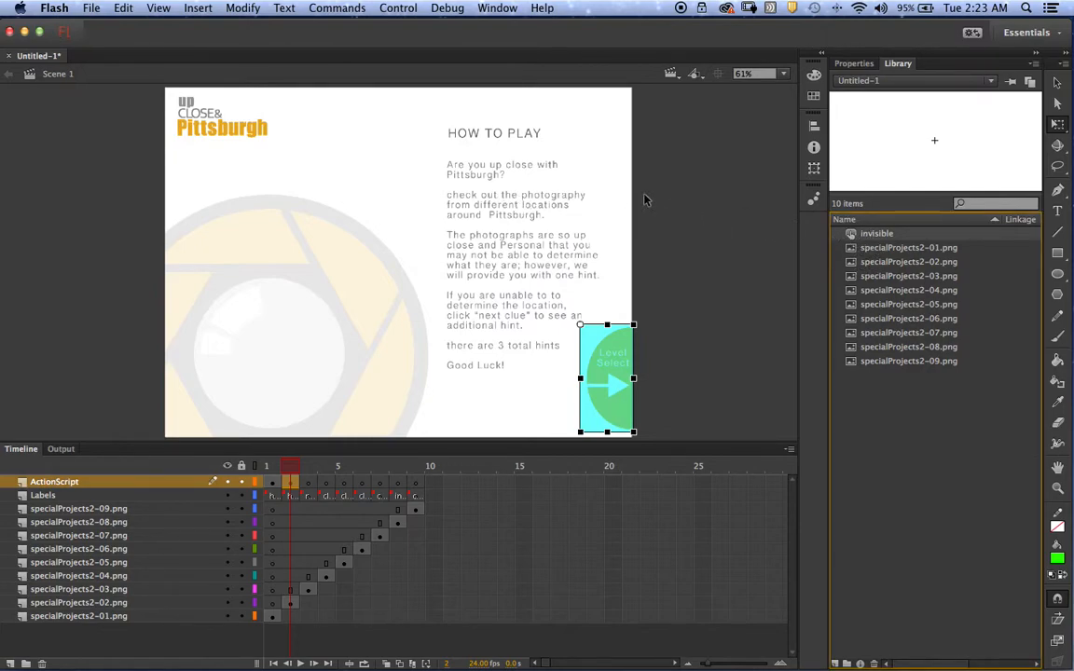
{"action": "left_click", "coordinate": [842, 239]}
{"action": "left_click_drag", "start_coordinate": [842, 240], "coordinate": [237, 118]}
{"action": "left_click_drag", "start_coordinate": [229, 113], "coordinate": [281, 111]}
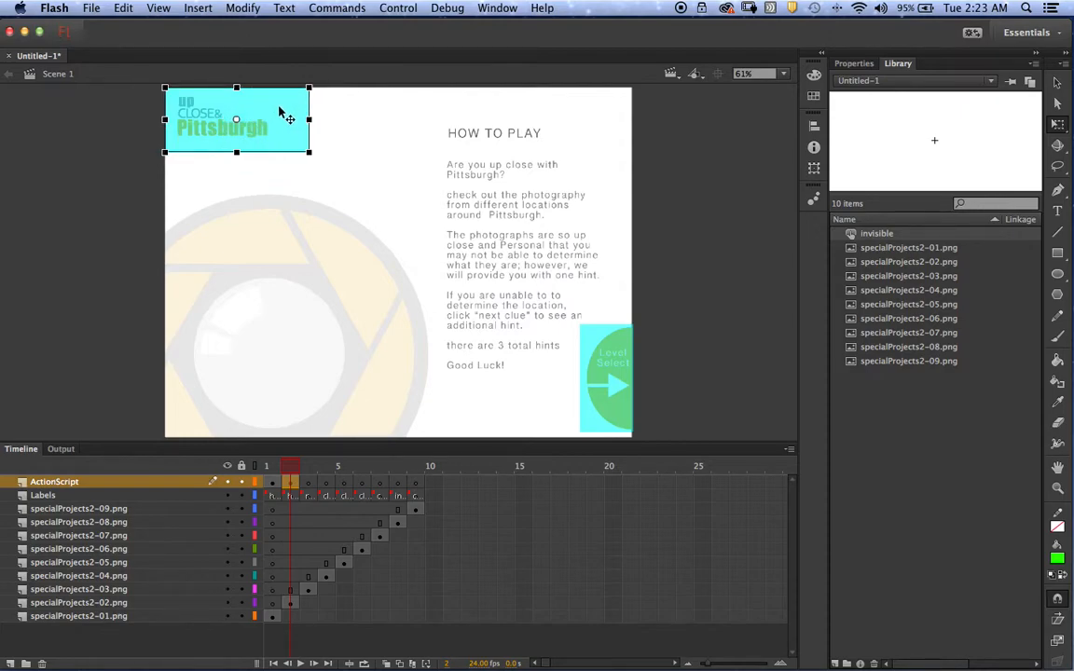
{"action": "left_click", "coordinate": [854, 63]}
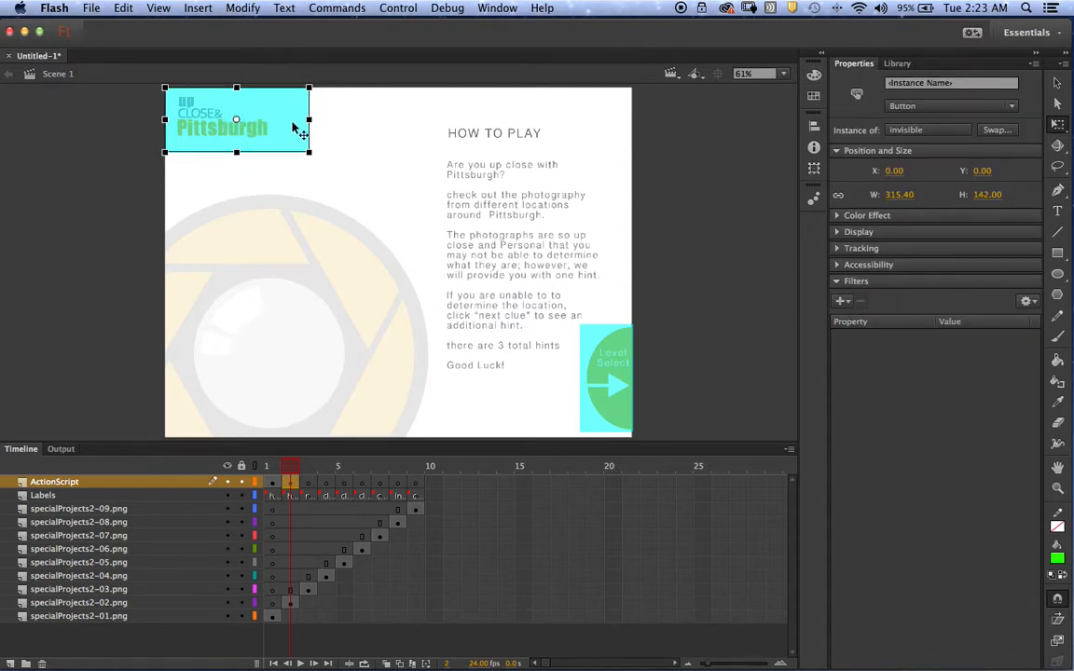
{"action": "left_click_drag", "start_coordinate": [309, 119], "coordinate": [251, 131]}
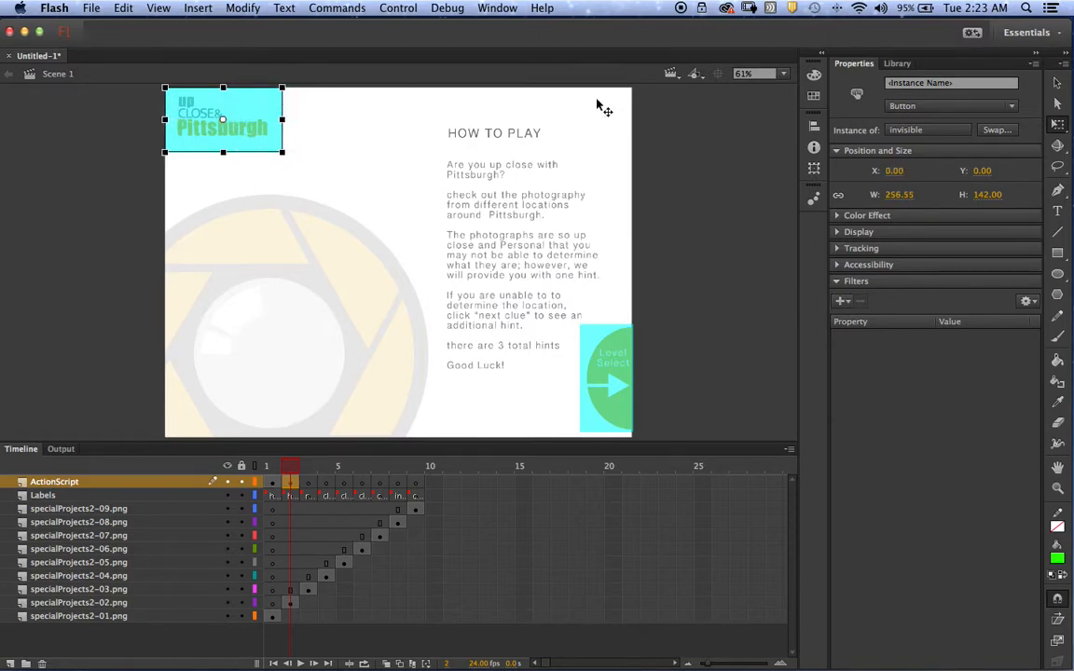
{"action": "left_click", "coordinate": [919, 82]}
{"action": "type", "text": "home_btn"}
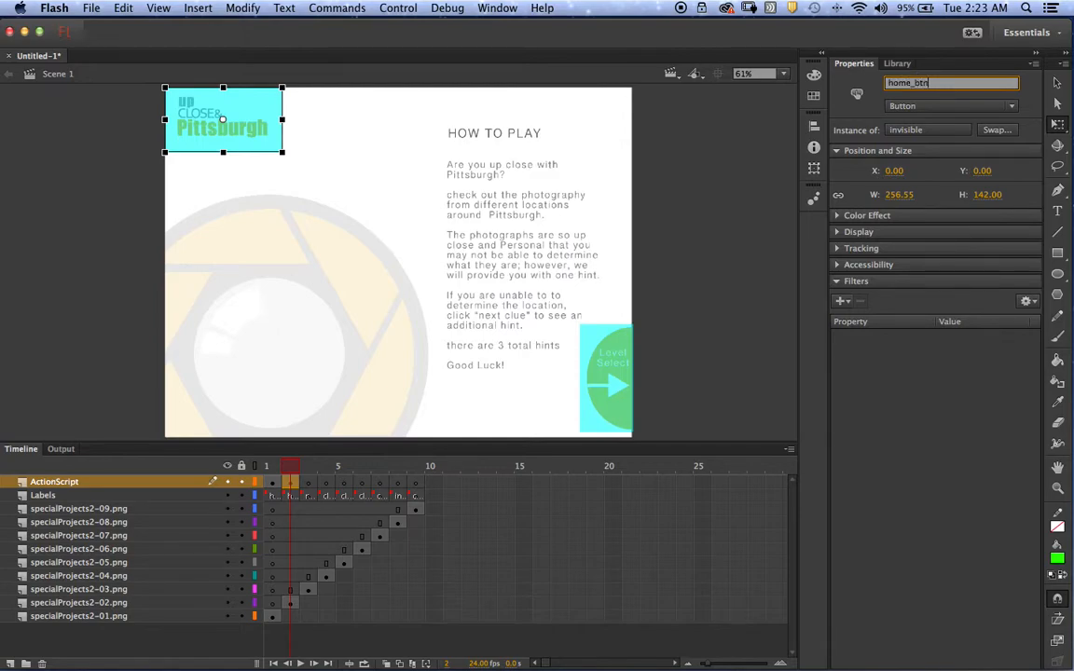
- Cover the nine level icons in frame 3 with an invisible button about 587 by 440 px at about X 246, Y 202, and show its properties
{"action": "left_click", "coordinate": [309, 481]}
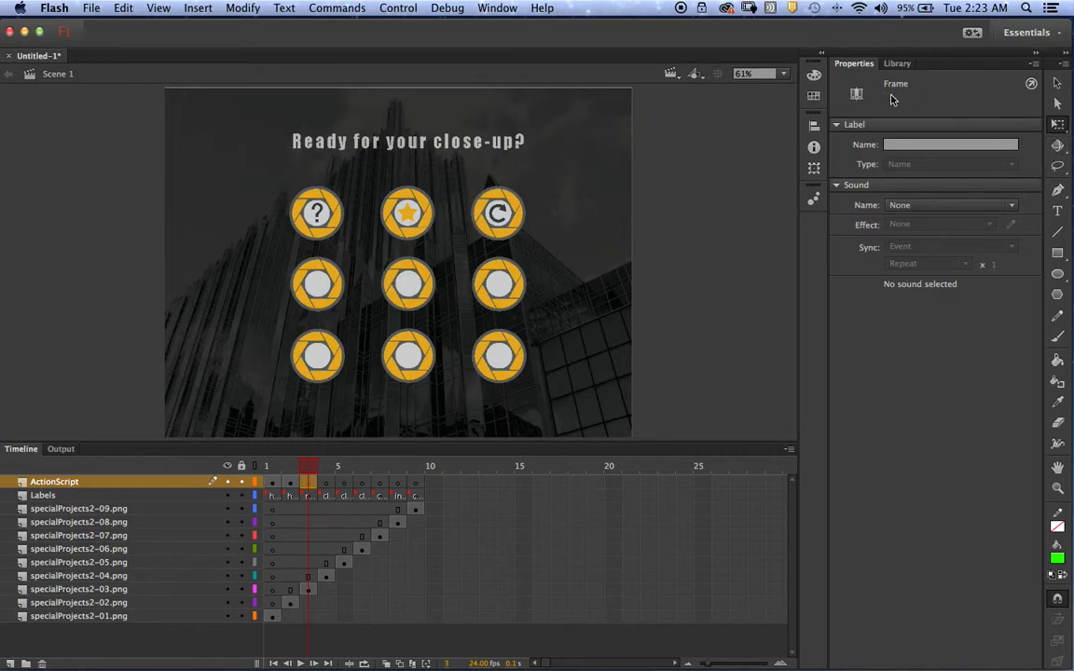
{"action": "left_click", "coordinate": [897, 63]}
{"action": "left_click_drag", "start_coordinate": [852, 235], "coordinate": [330, 202]}
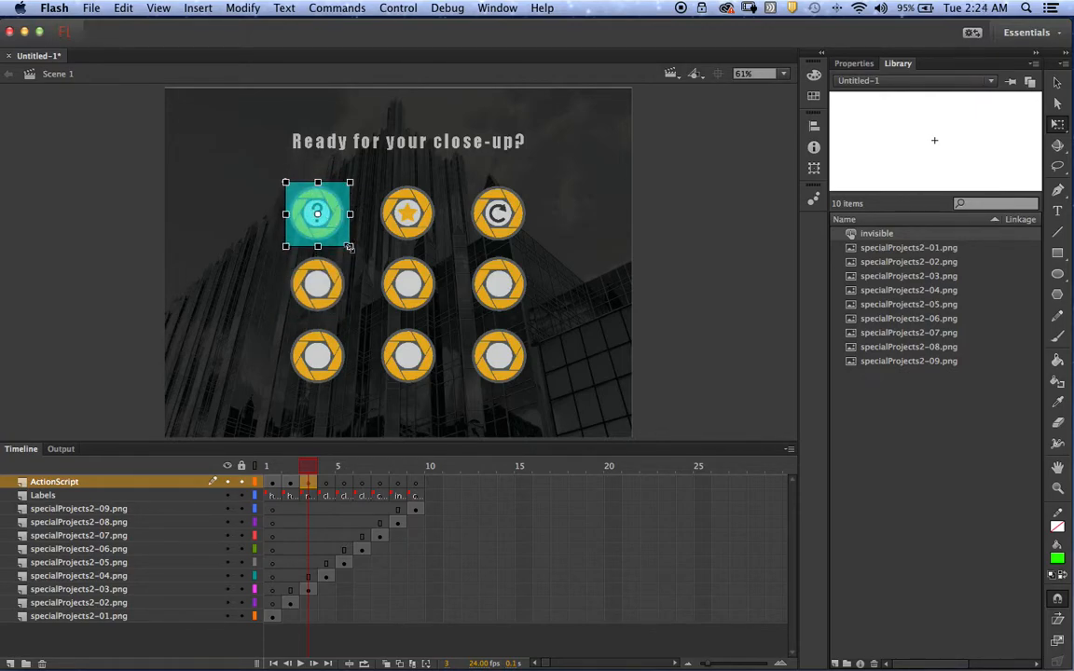
{"action": "left_click_drag", "start_coordinate": [350, 247], "coordinate": [439, 302]}
{"action": "left_click_drag", "start_coordinate": [396, 217], "coordinate": [503, 271]}
{"action": "mouse_move", "coordinate": [538, 367]}
{"action": "left_mouse_down"}
{"action": "mouse_move", "coordinate": [553, 382]}
{"action": "mouse_move", "coordinate": [549, 373]}
{"action": "left_mouse_up"}
{"action": "left_click_drag", "start_coordinate": [454, 272], "coordinate": [446, 272]}
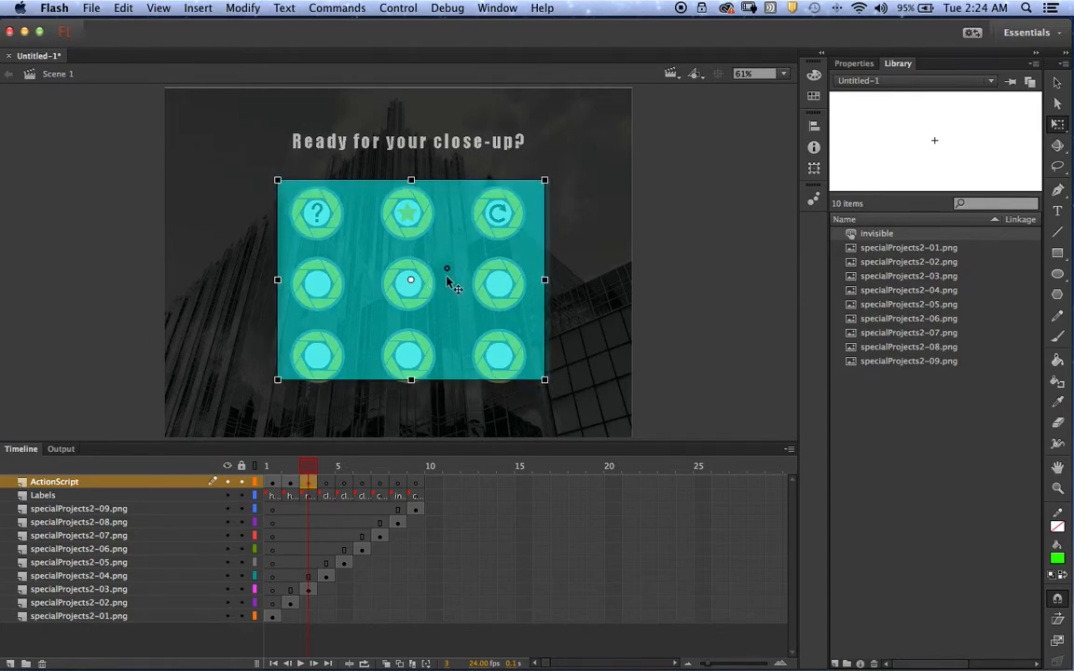
{"action": "left_click", "coordinate": [856, 63]}
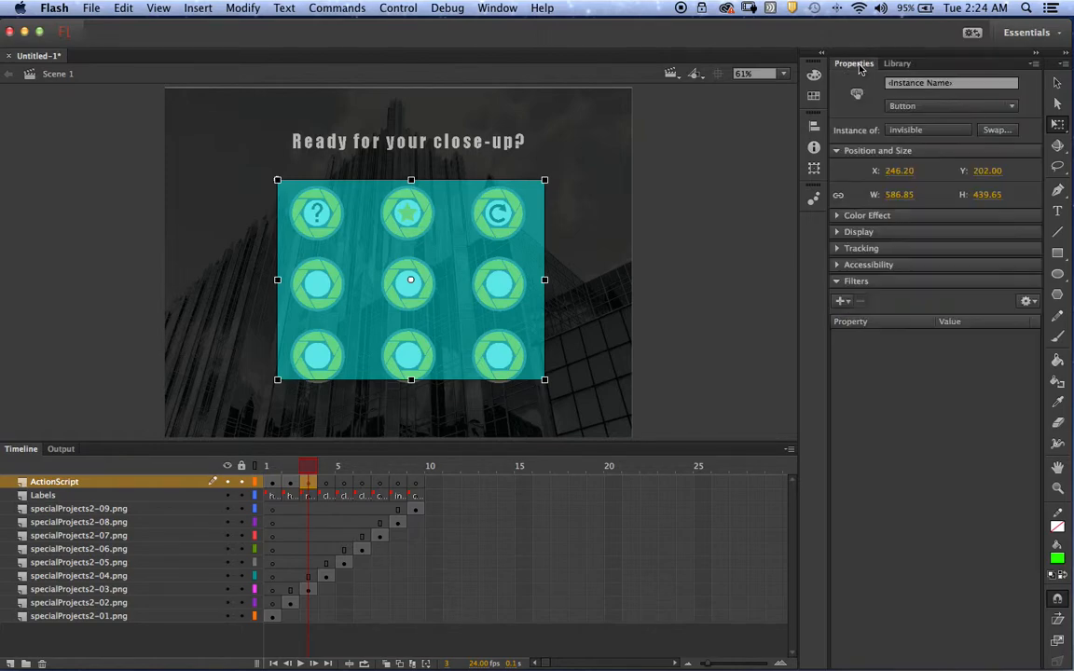
- Give the invisible button over the nine level icons in frame 3 the instance name goToClue_btn
{"action": "left_click", "coordinate": [917, 85]}
{"action": "type", "text": "goToClue_btn"}
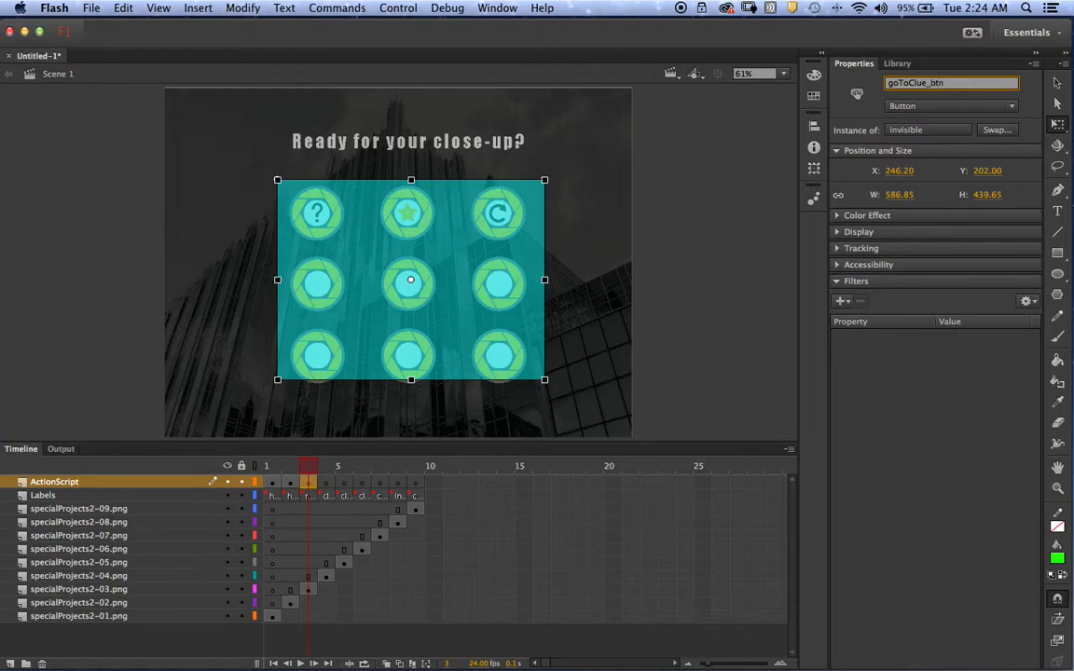
{"action": "left_click", "coordinate": [326, 482]}
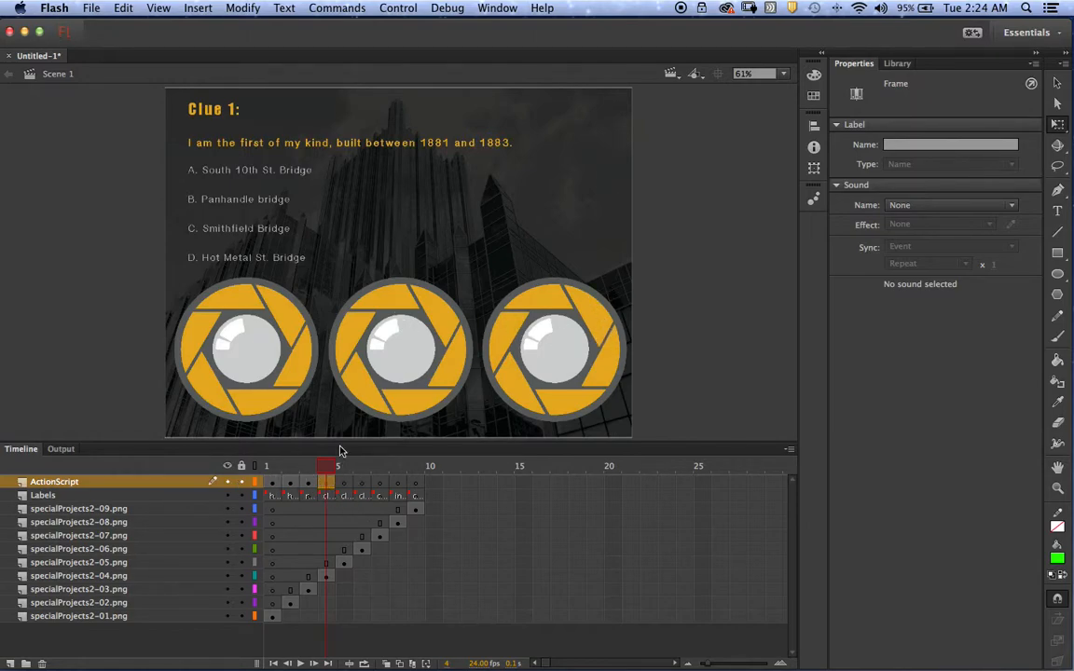
- Select only the How to Play button in frame 1 and show an enlarged Actions window for its code
{"action": "left_click", "coordinate": [272, 483]}
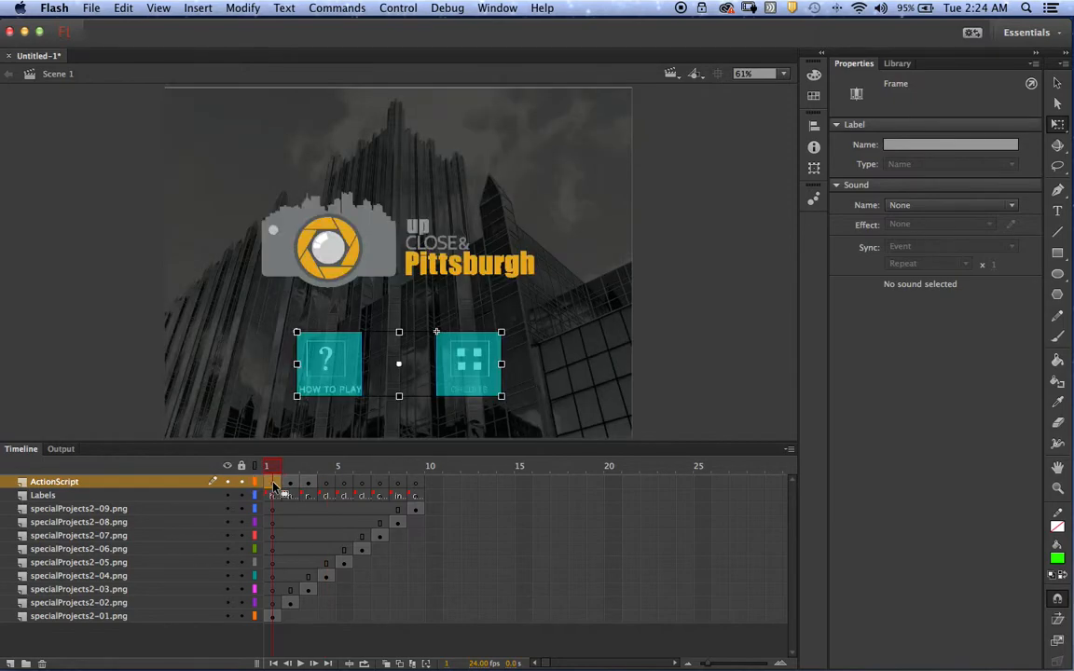
{"action": "left_click", "coordinate": [354, 380]}
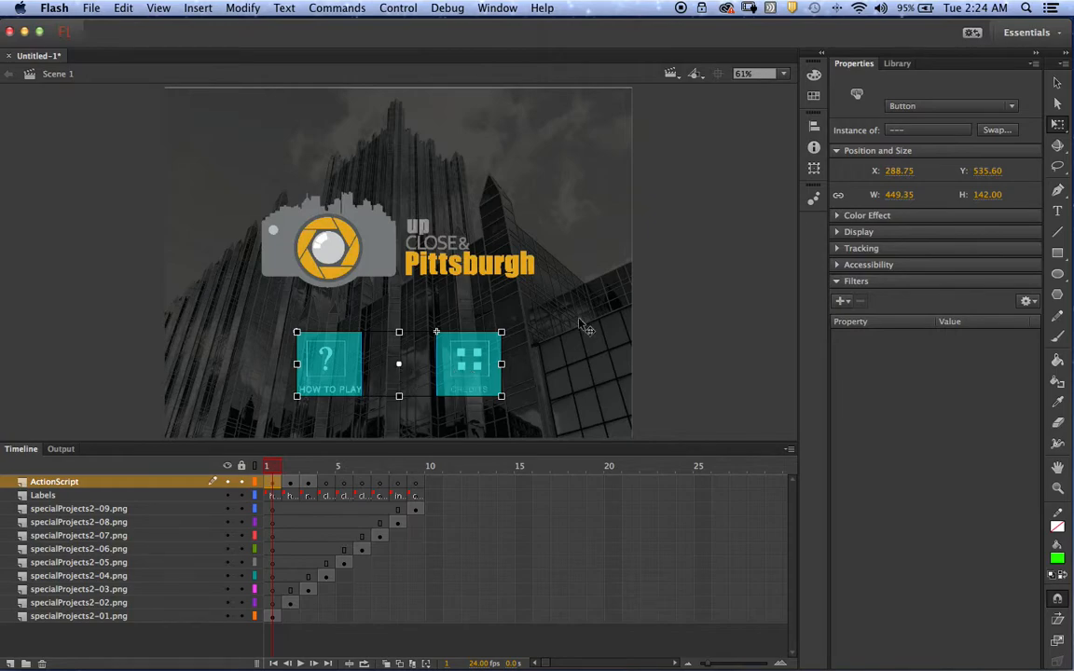
{"action": "left_click", "coordinate": [680, 292]}
{"action": "left_click", "coordinate": [296, 338]}
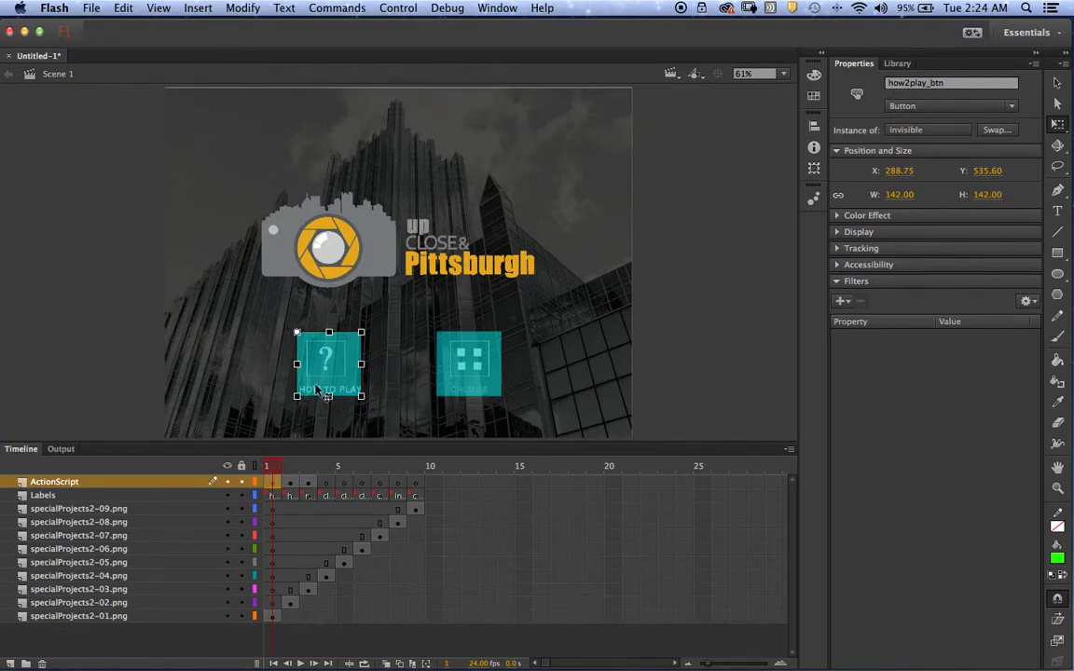
{"action": "left_click", "coordinate": [495, 10]}
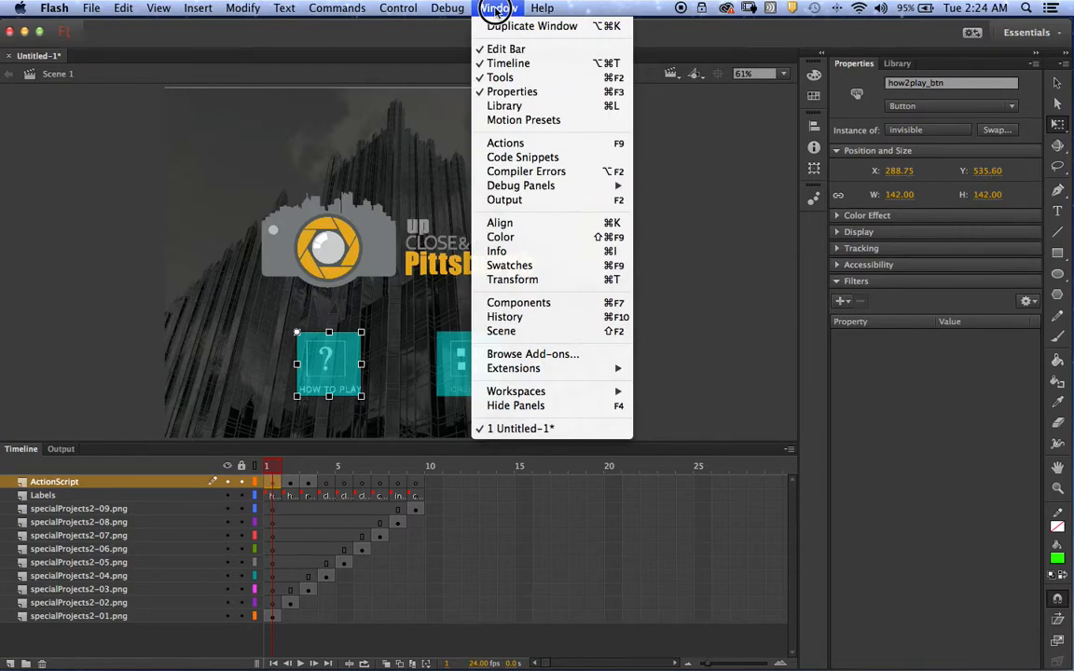
{"action": "left_click", "coordinate": [515, 146]}
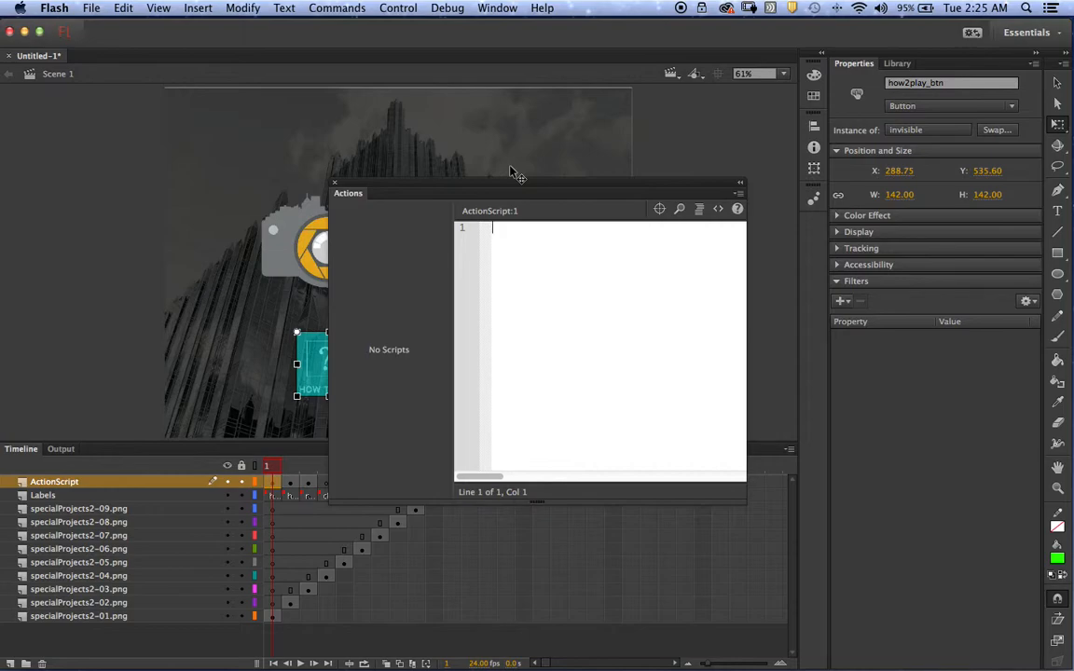
{"action": "left_click_drag", "start_coordinate": [745, 501], "coordinate": [927, 610]}
{"action": "left_click_drag", "start_coordinate": [613, 184], "coordinate": [356, 97]}
{"action": "left_click_drag", "start_coordinate": [662, 523], "coordinate": [803, 563]}
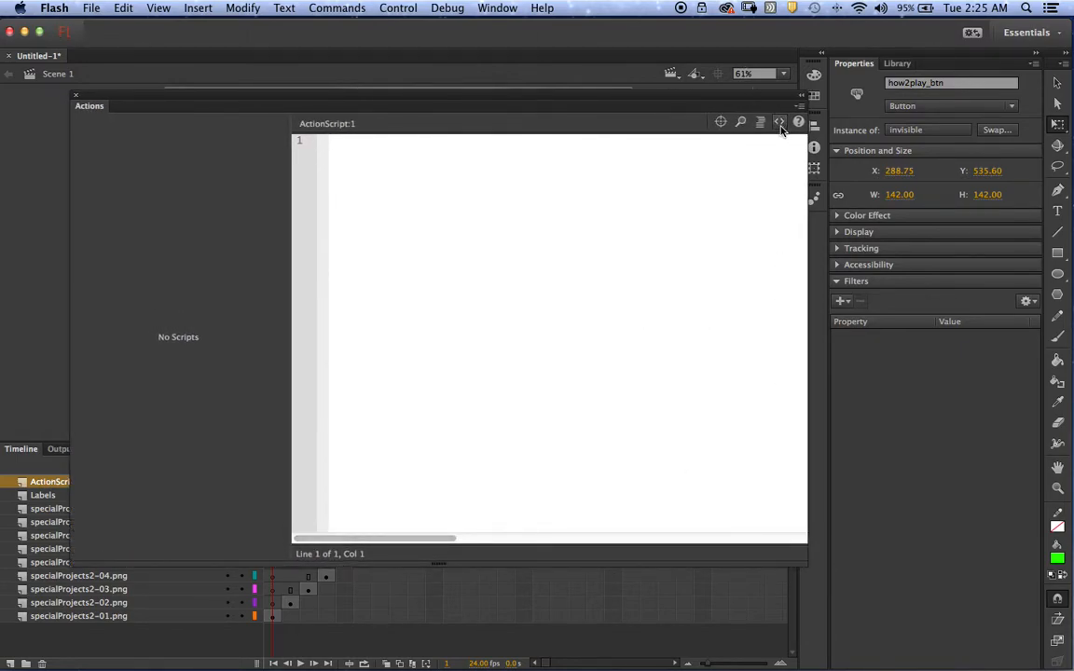
- Apply the ActionScript Timeline Navigation snippet "Click to Go to Frame and Stop" to how2play_btn
{"action": "left_click", "coordinate": [780, 124]}
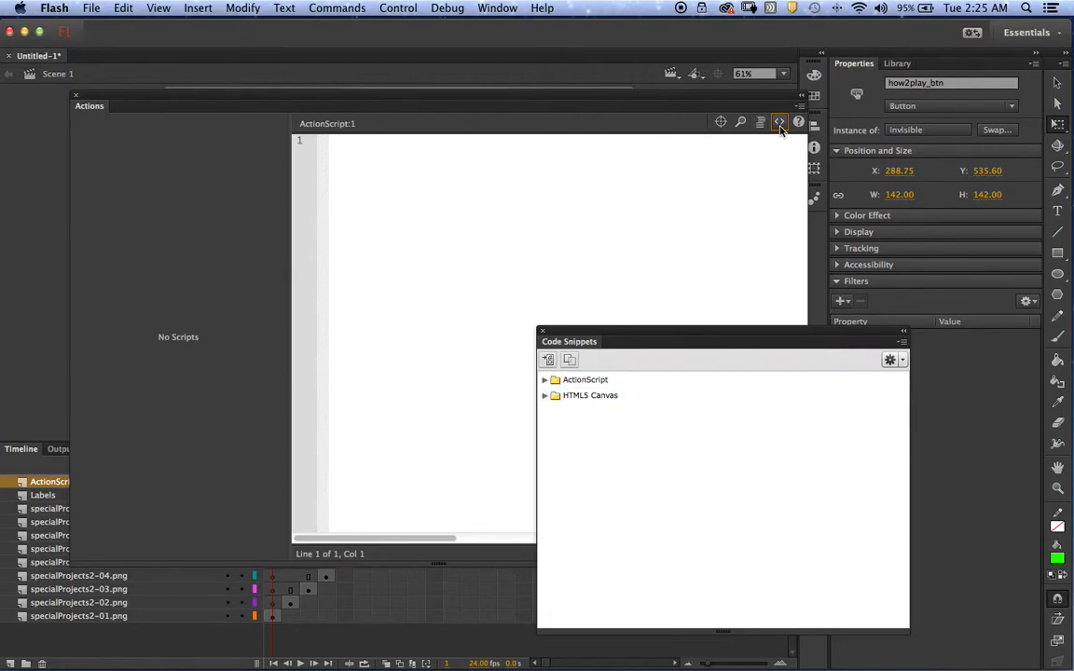
{"action": "left_click", "coordinate": [545, 380]}
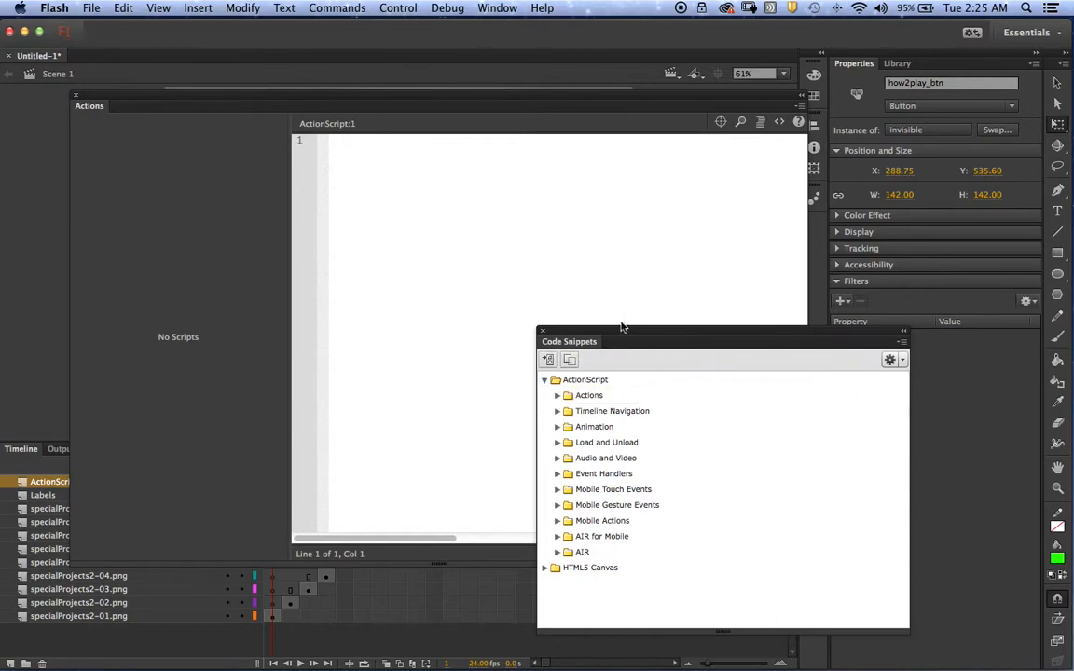
{"action": "left_click_drag", "start_coordinate": [618, 333], "coordinate": [581, 198]}
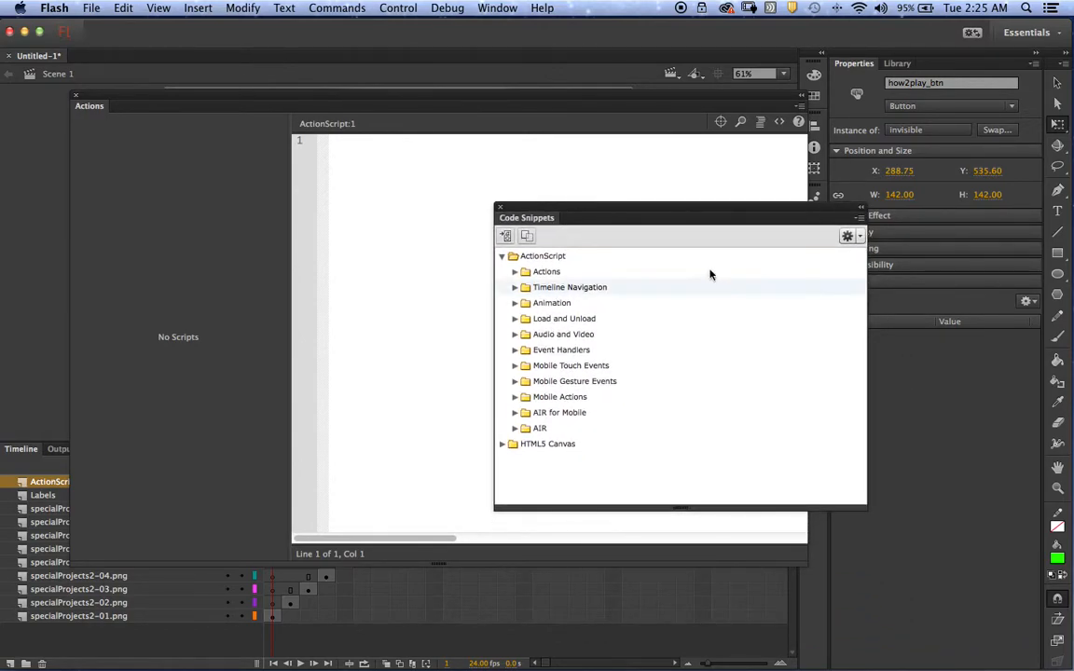
{"action": "left_click", "coordinate": [515, 289]}
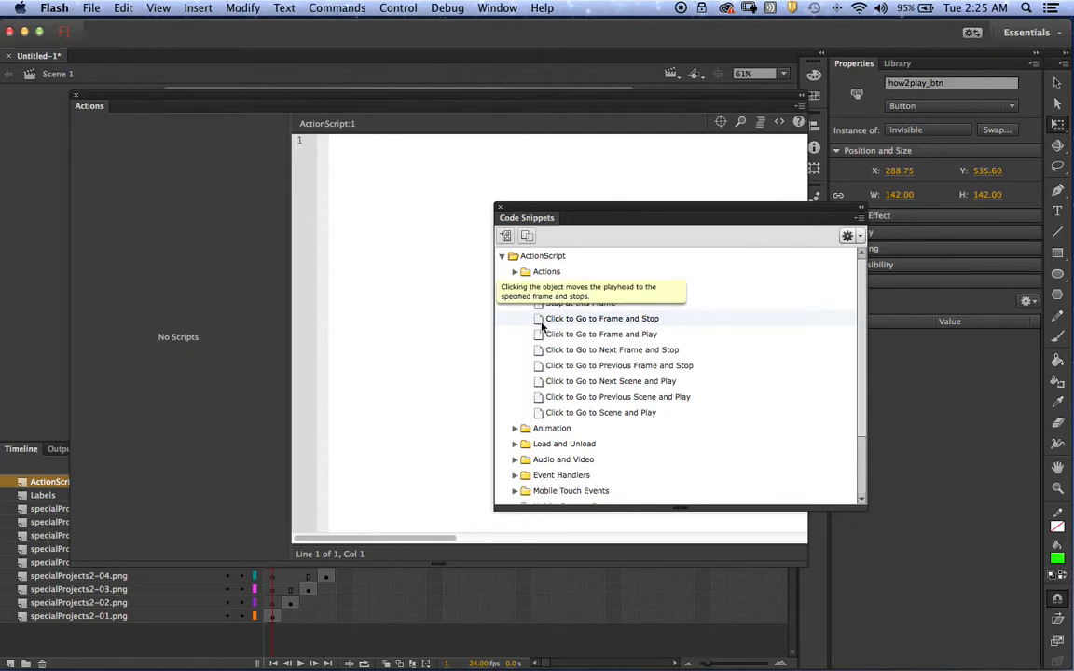
{"action": "left_click", "coordinate": [540, 322]}
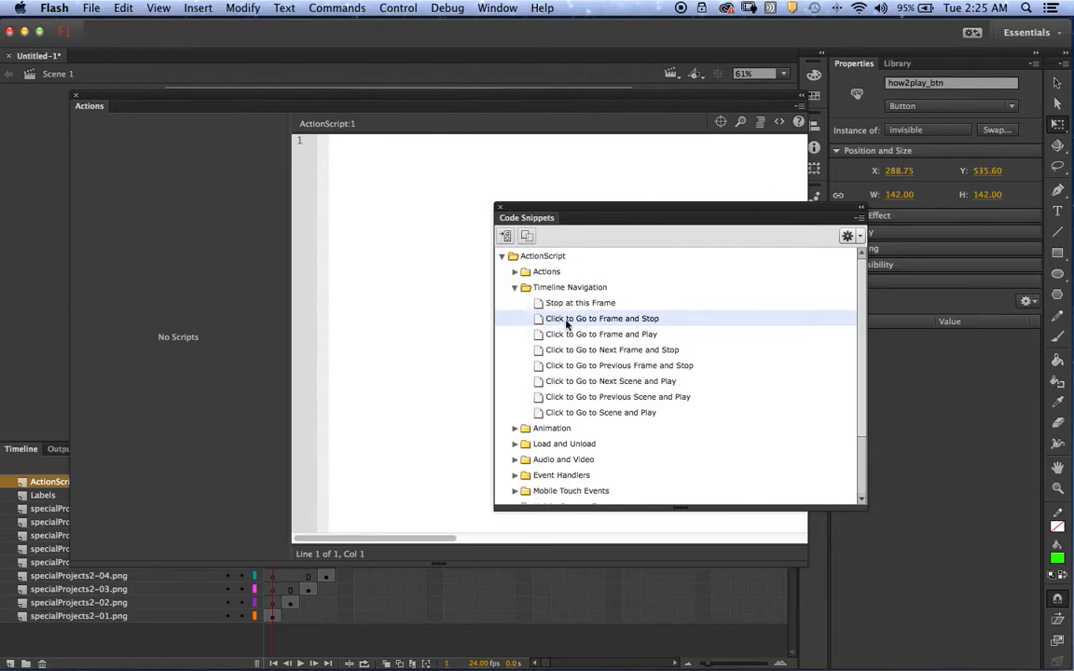
{"action": "left_click", "coordinate": [548, 322]}
{"action": "double_click", "coordinate": [547, 322]}
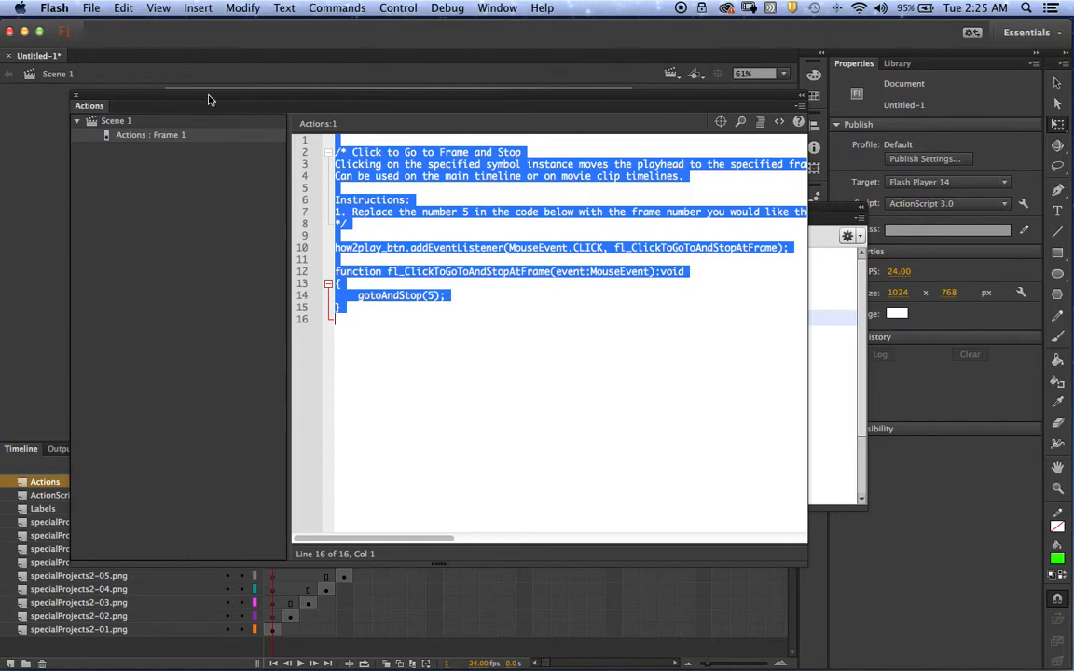
- Replace the frame number in the gotoAndStop call with the frame label "how2play" in quotation marks
{"action": "left_click_drag", "start_coordinate": [203, 98], "coordinate": [281, 118]}
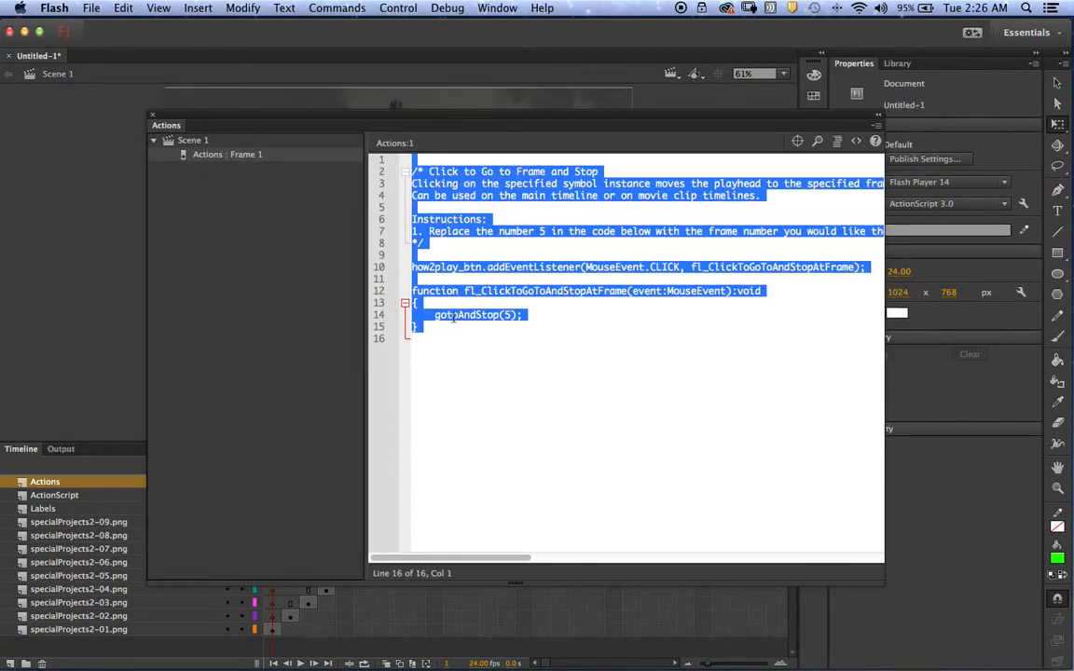
{"action": "left_click_drag", "start_coordinate": [394, 114], "coordinate": [370, 112]}
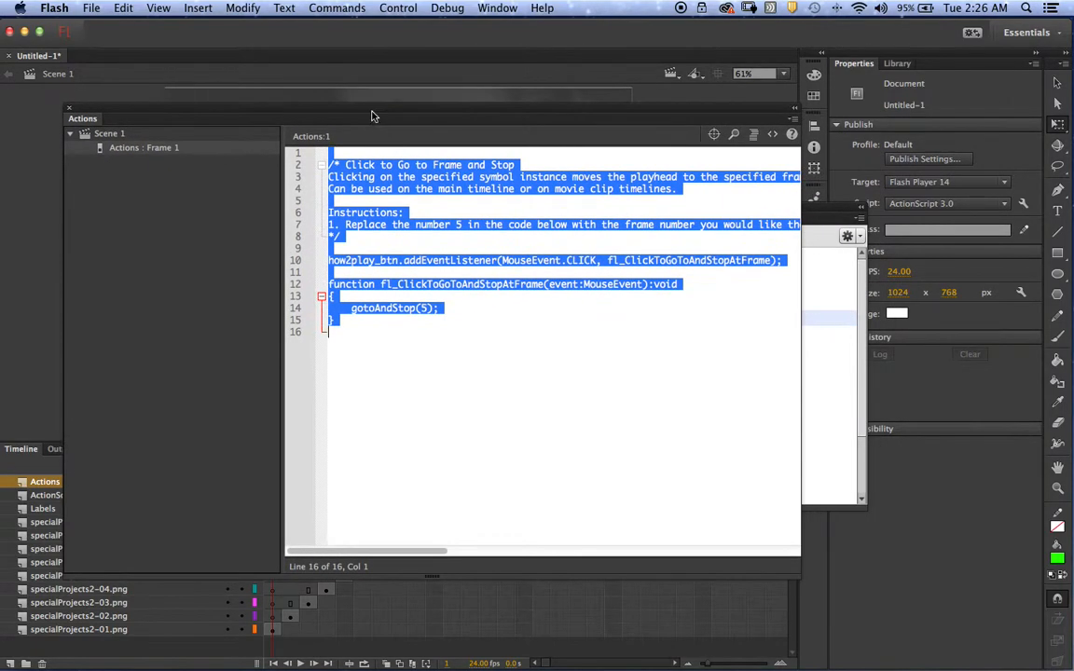
{"action": "left_click", "coordinate": [384, 328]}
{"action": "left_click", "coordinate": [346, 238]}
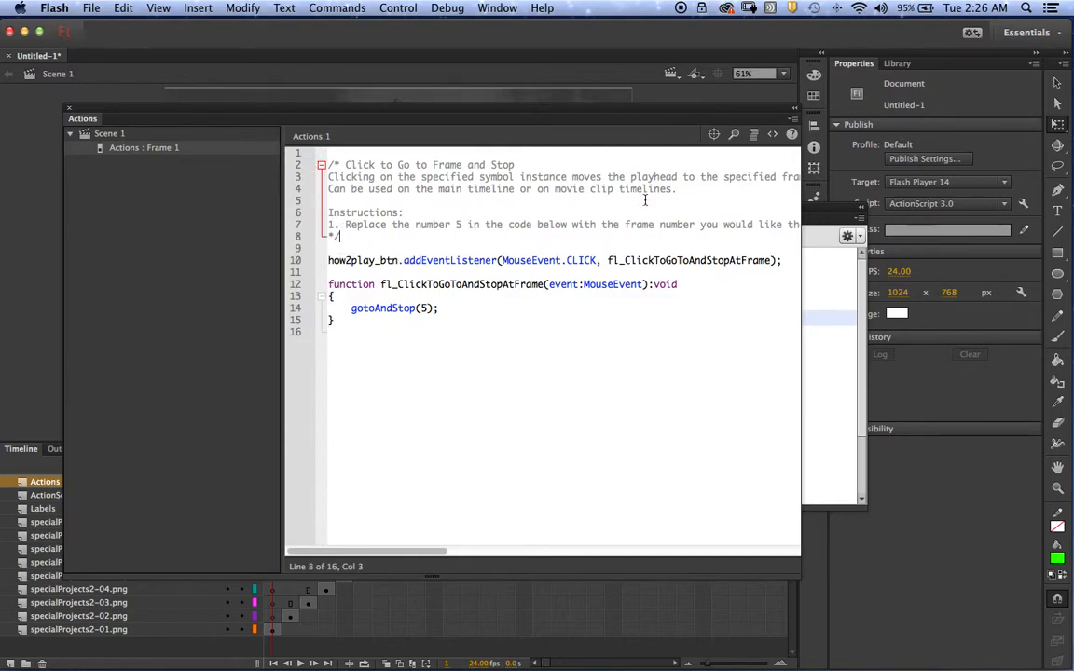
{"action": "left_click_drag", "start_coordinate": [801, 277], "coordinate": [984, 259]}
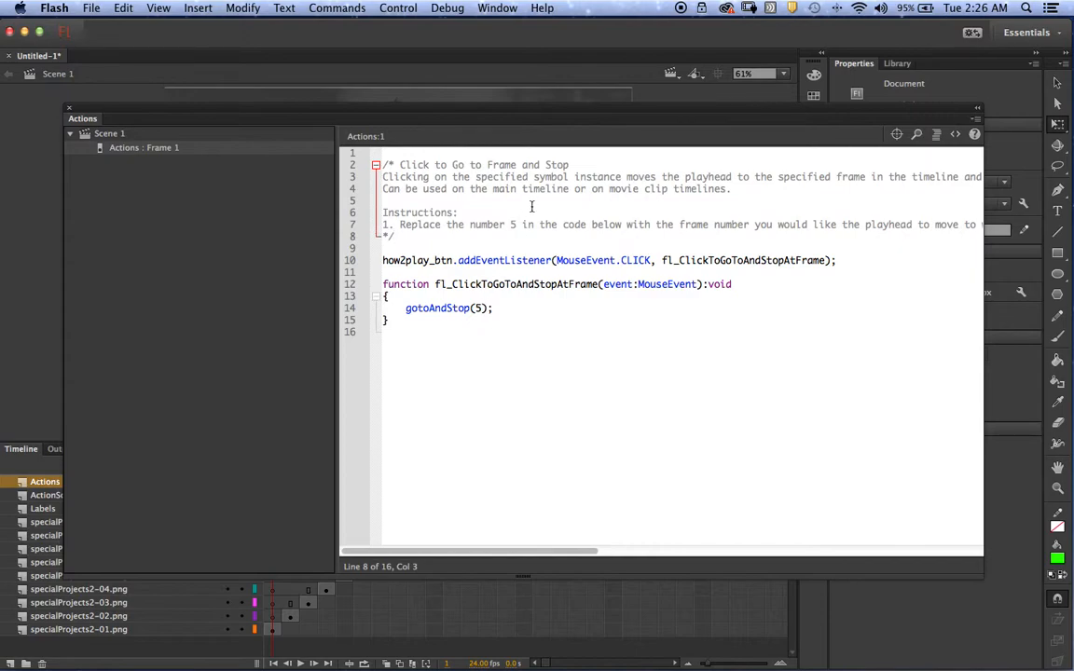
{"action": "double_click", "coordinate": [477, 308]}
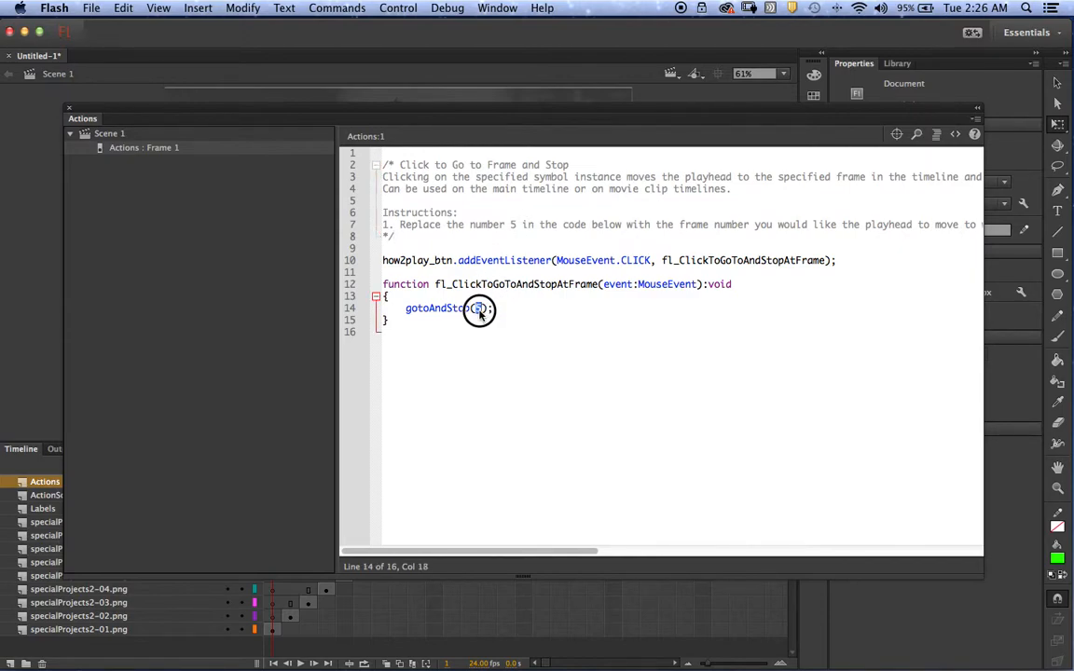
{"action": "left_click_drag", "start_coordinate": [339, 113], "coordinate": [427, 141]}
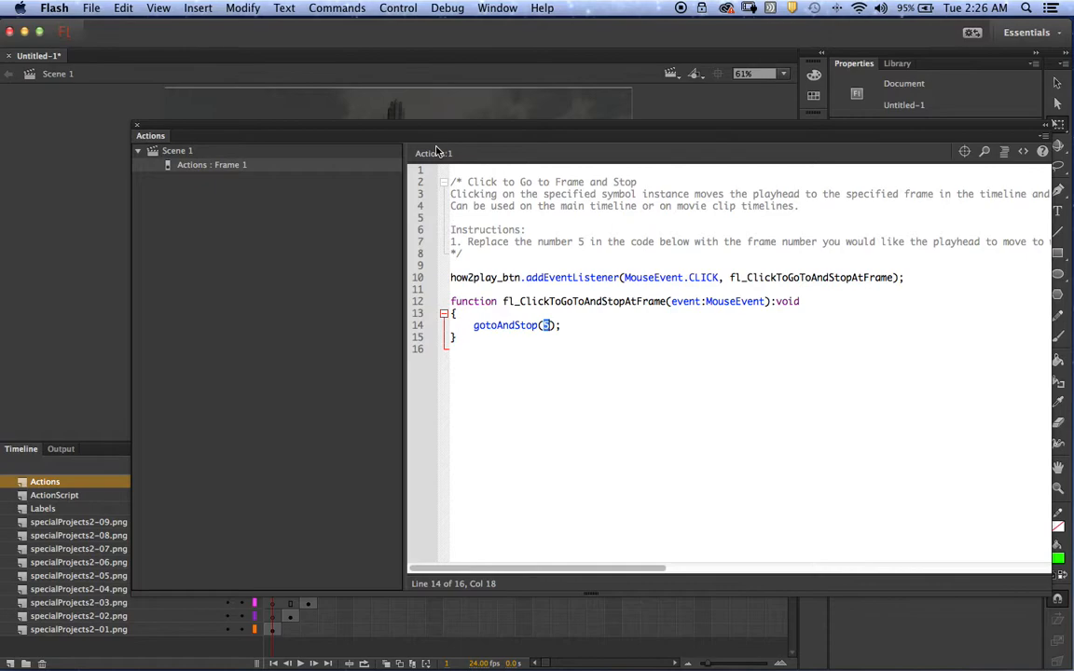
{"action": "type", "text": "\"hd"}
{"action": "type", "text": "w"}
{"action": "type", "text": "2"}
{"action": "type", "text": "pl"}
{"action": "type", "text": "a"}
{"action": "type", "text": "y"}
{"action": "type", "text": "\""}
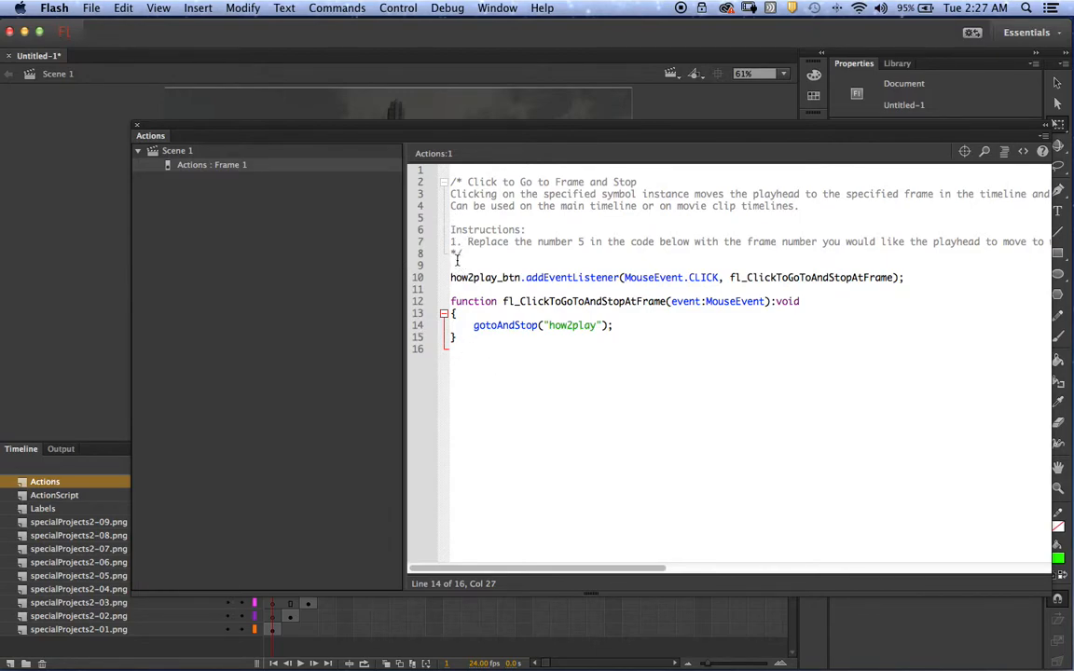
- Replace the snippet's comment block with stop(); on line 1, and close the Actions and Code Snippets windows
{"action": "left_click_drag", "start_coordinate": [459, 256], "coordinate": [438, 163]}
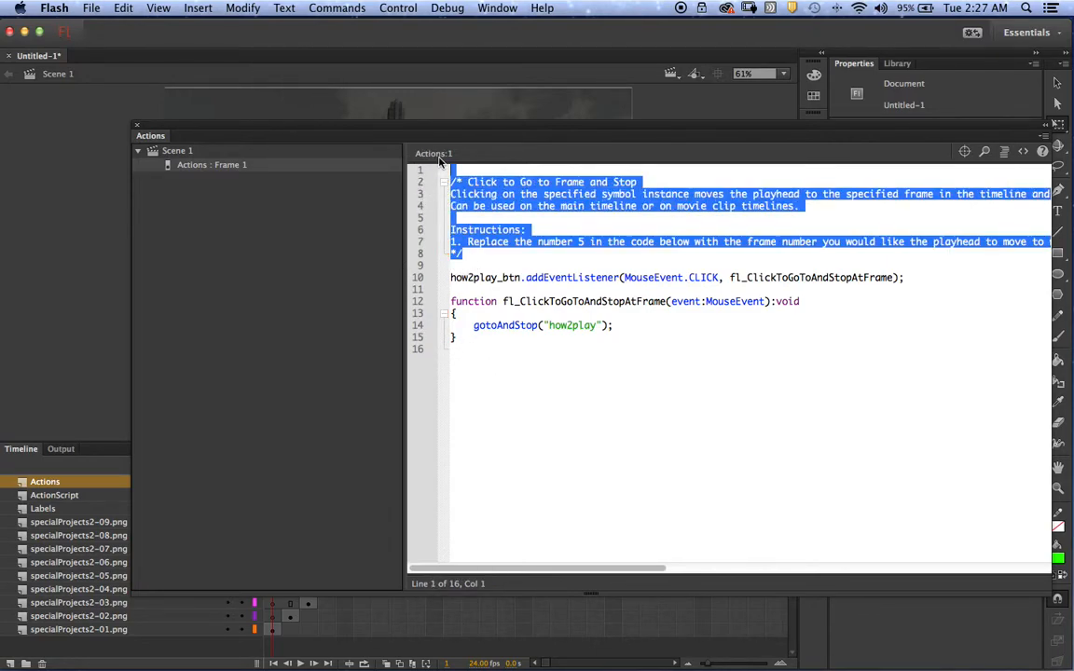
{"action": "key", "text": "BackSpace"}
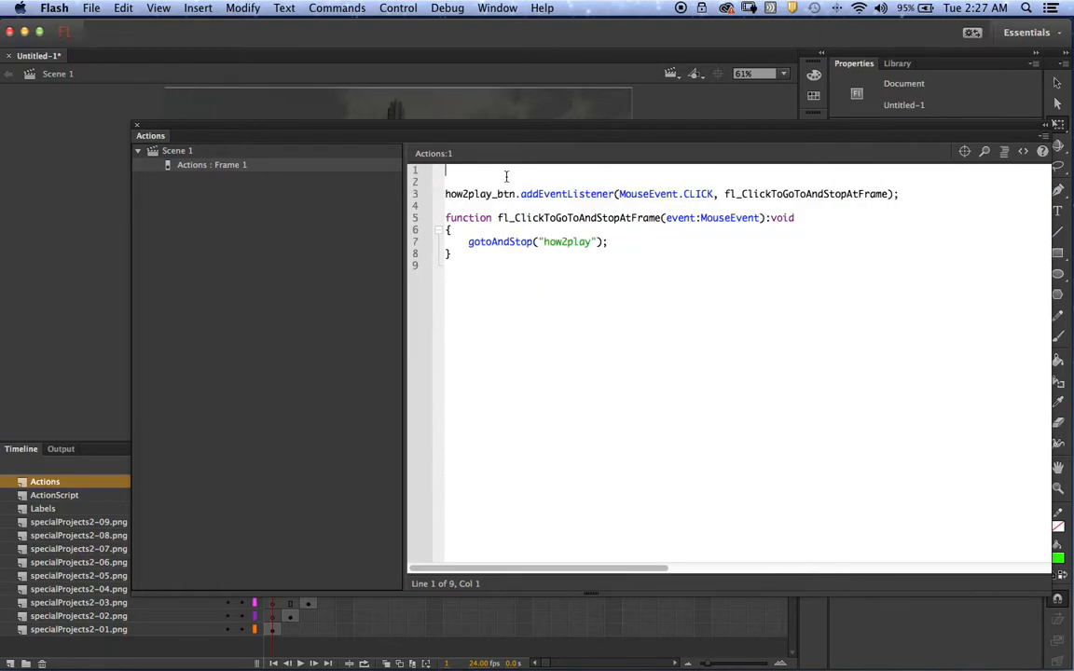
{"action": "type", "text": "stop();"}
{"action": "left_click_drag", "start_coordinate": [485, 128], "coordinate": [381, 109]}
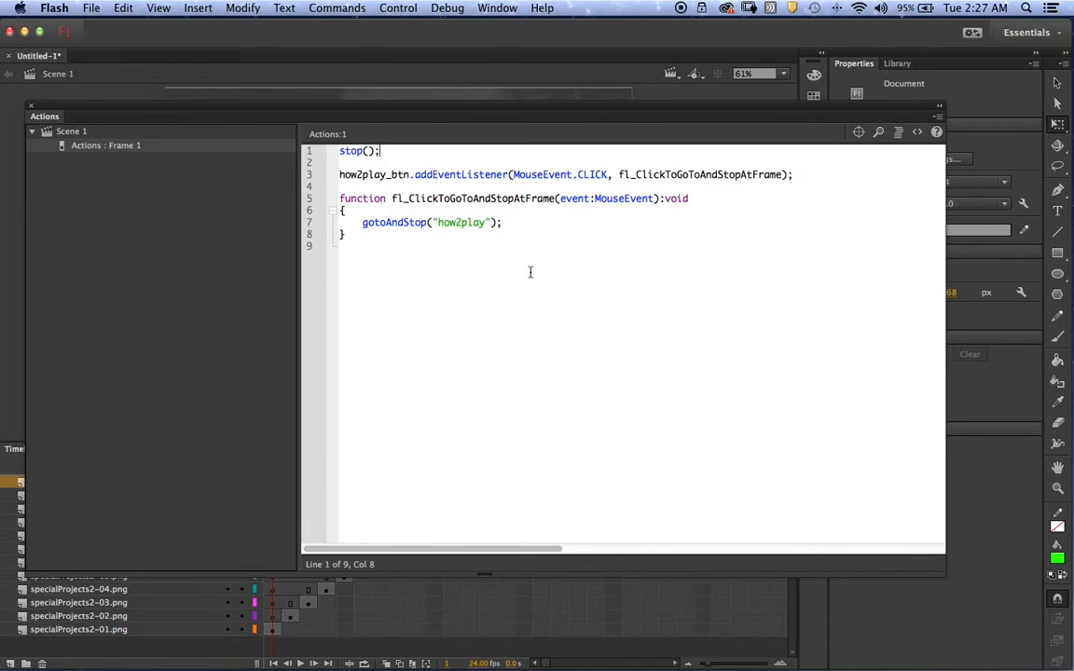
{"action": "left_click", "coordinate": [32, 110]}
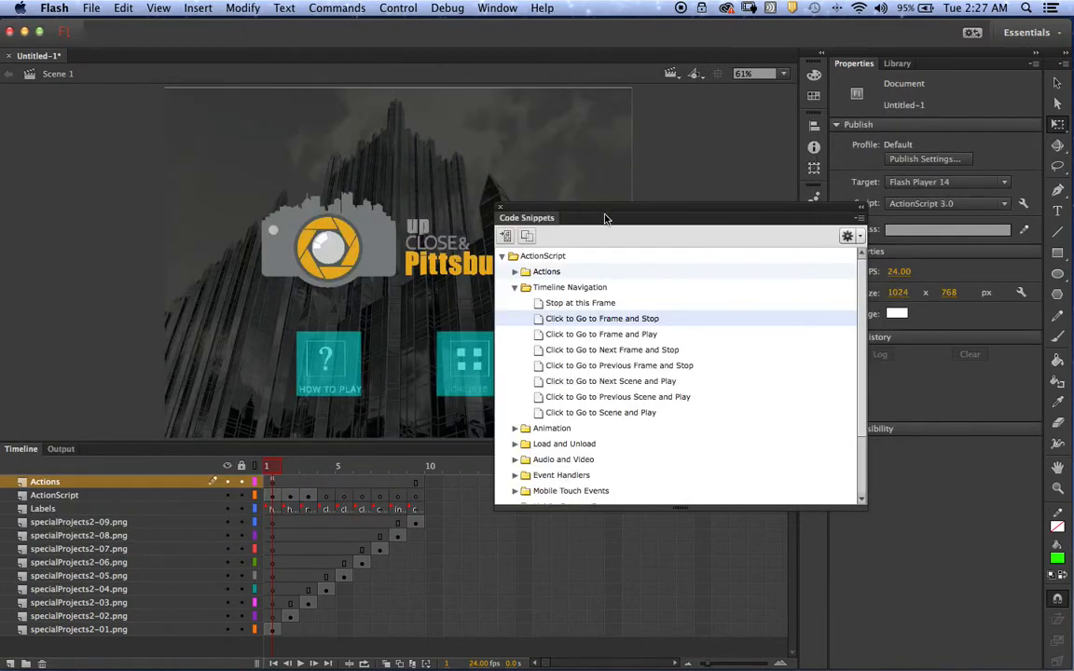
{"action": "left_click", "coordinate": [502, 208]}
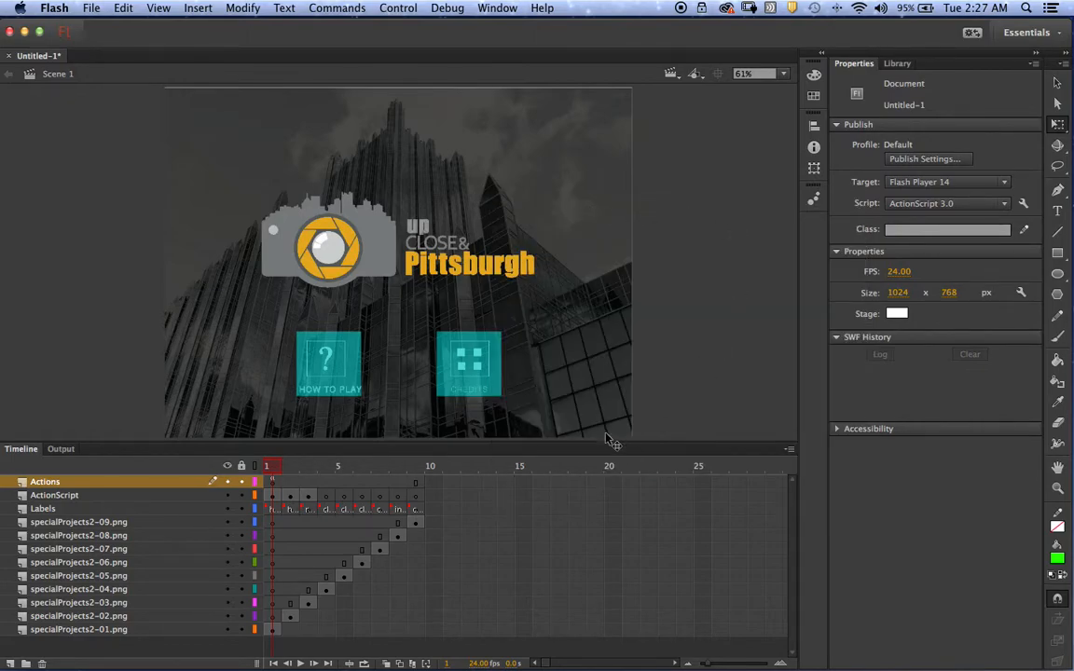
- Test the movie, follow How to Play from the home screen, and close the preview
{"action": "left_click", "coordinate": [410, 8]}
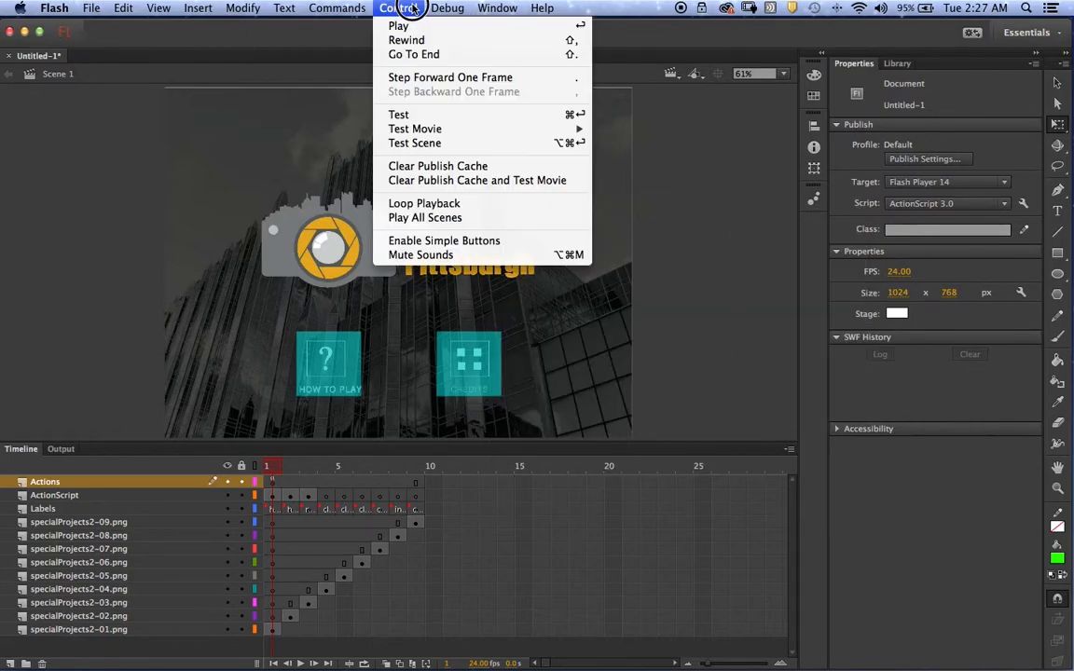
{"action": "mouse_move", "coordinate": [425, 129]}
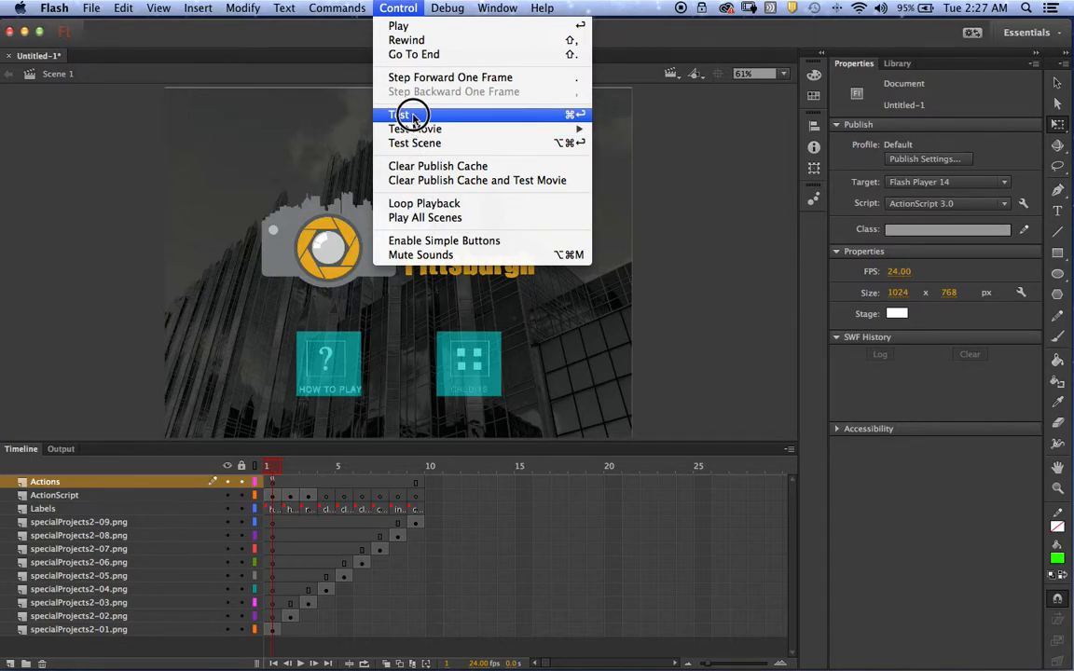
{"action": "left_click", "coordinate": [413, 116]}
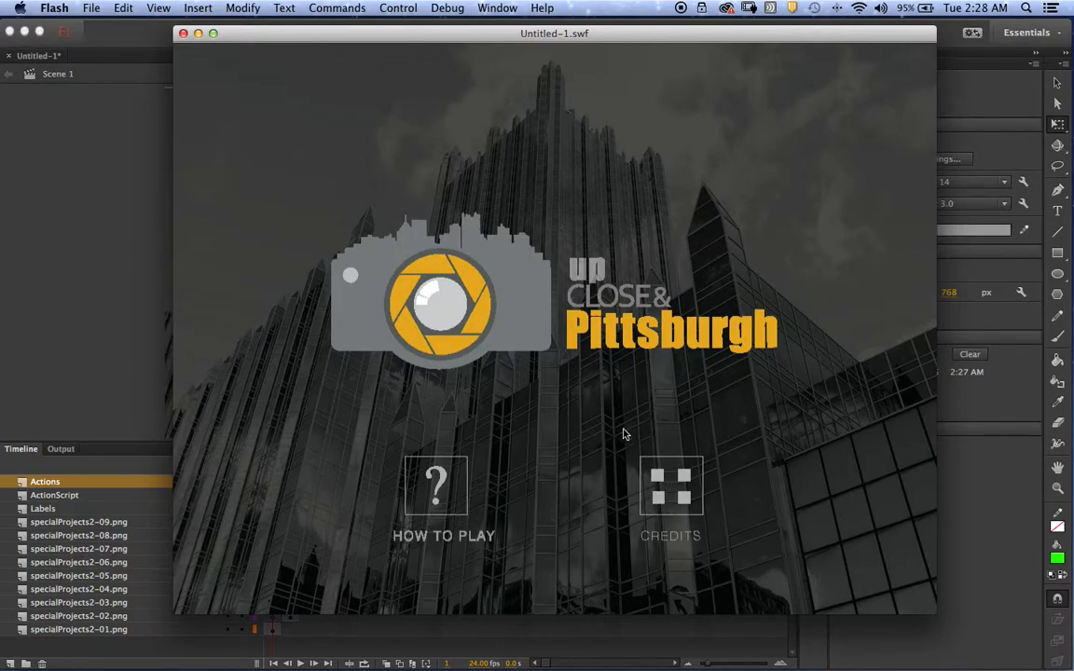
{"action": "left_click", "coordinate": [443, 492]}
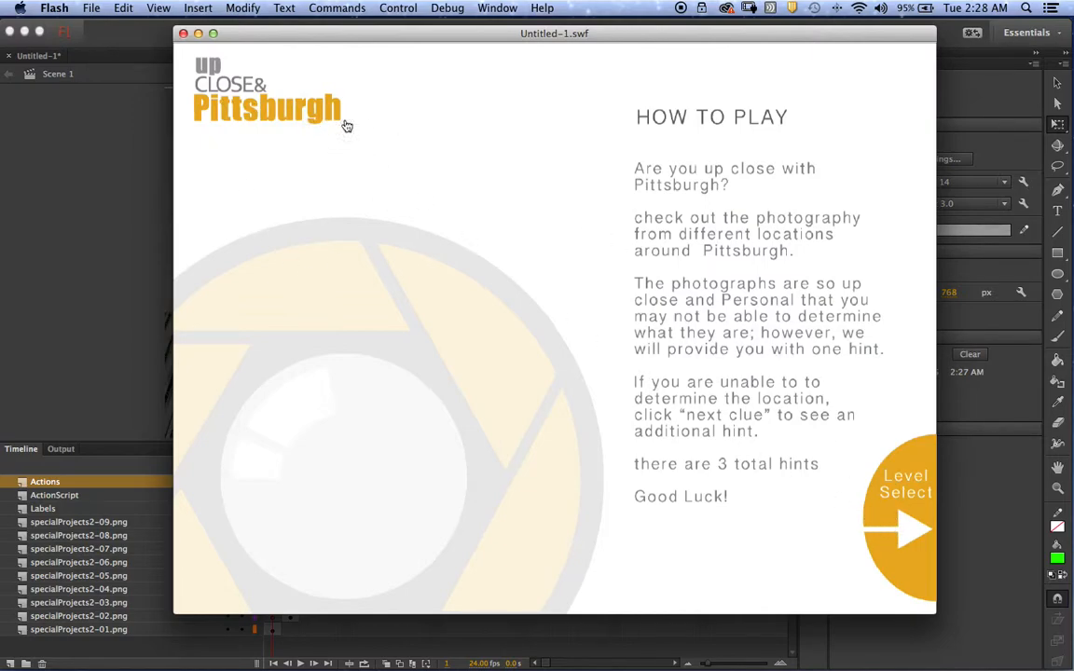
{"action": "left_click", "coordinate": [184, 35]}
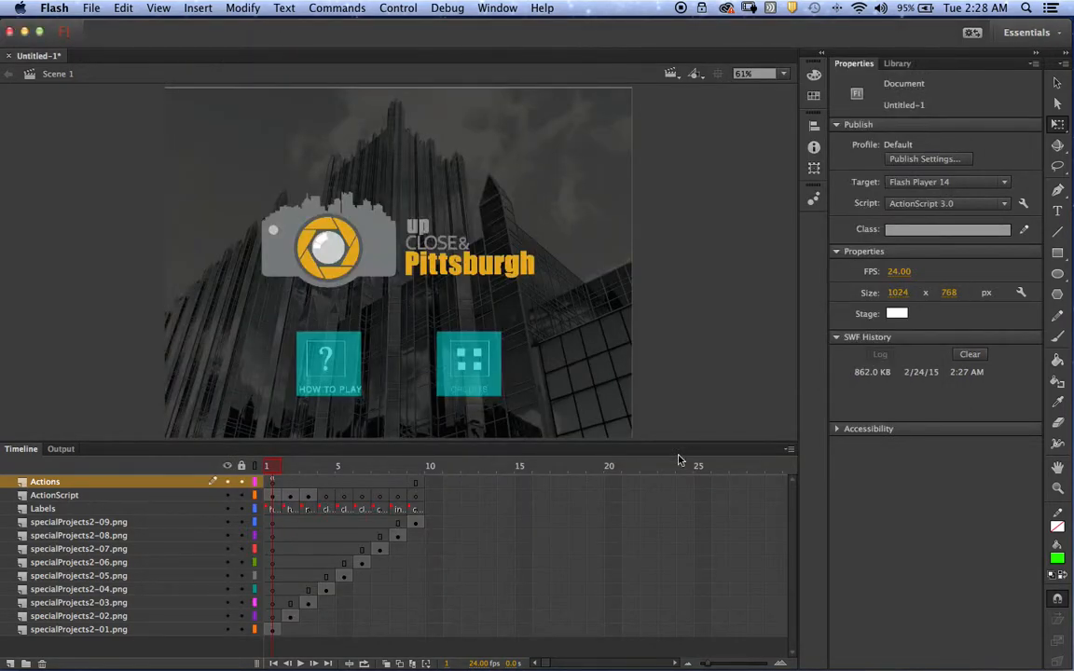